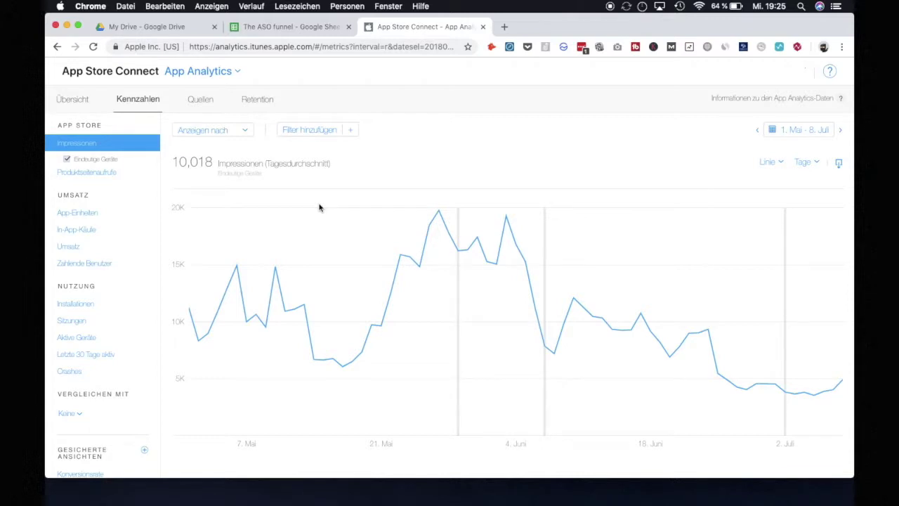
click(224, 73)
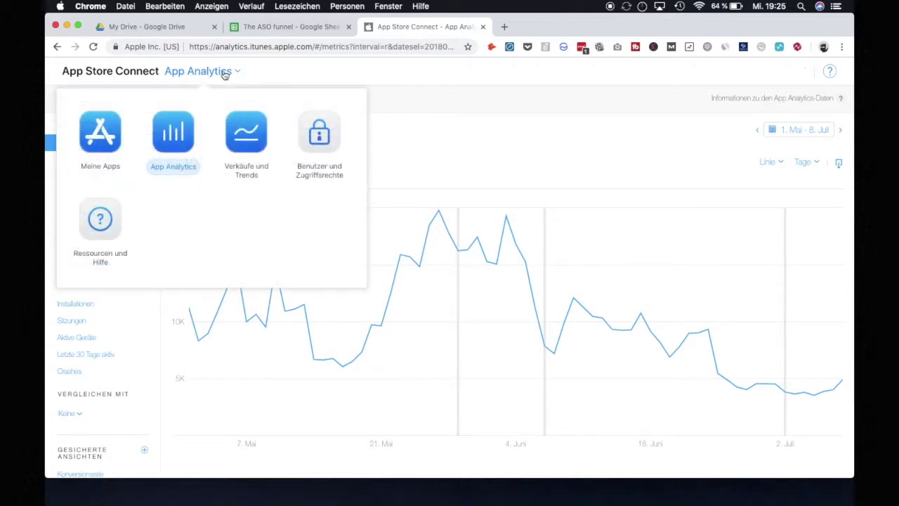
click(470, 168)
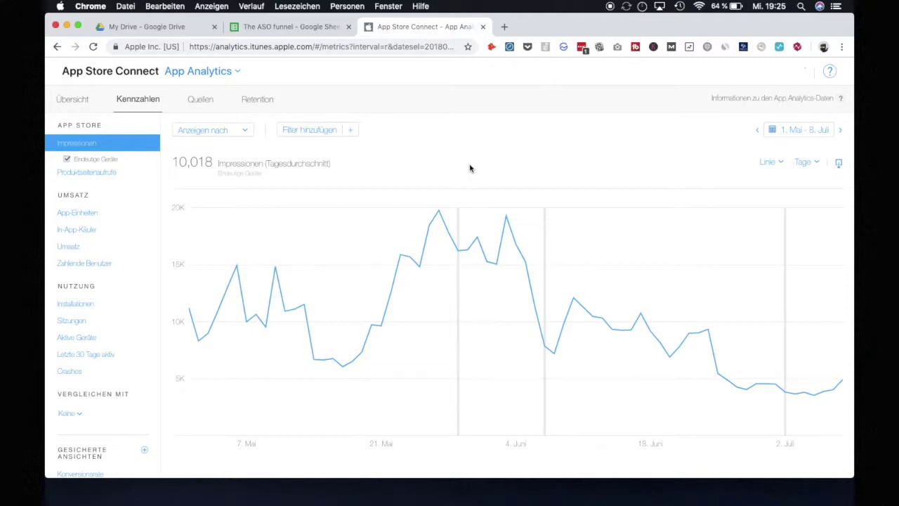
- Switch to the ASO funnel spreadsheet and review the funnel stage labels in column A, from Impressions to App Units/Downloads
click(295, 34)
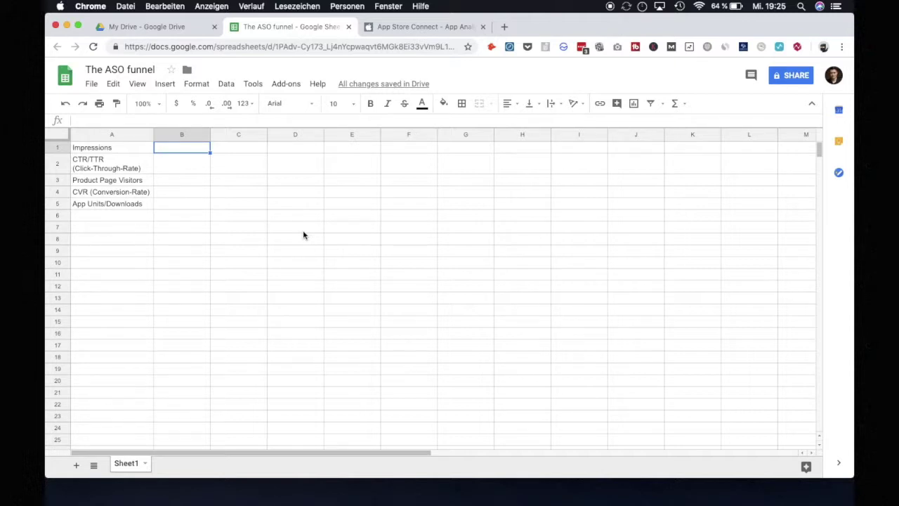
key(Left)
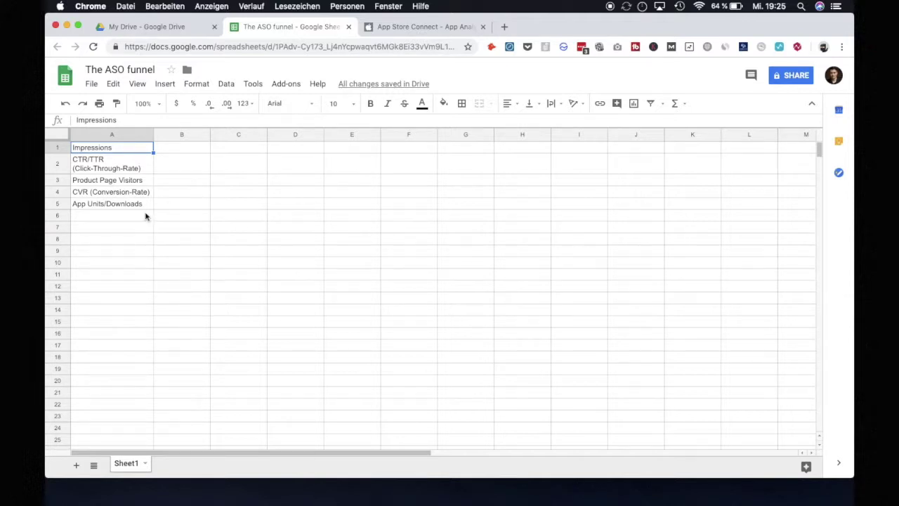
click(128, 203)
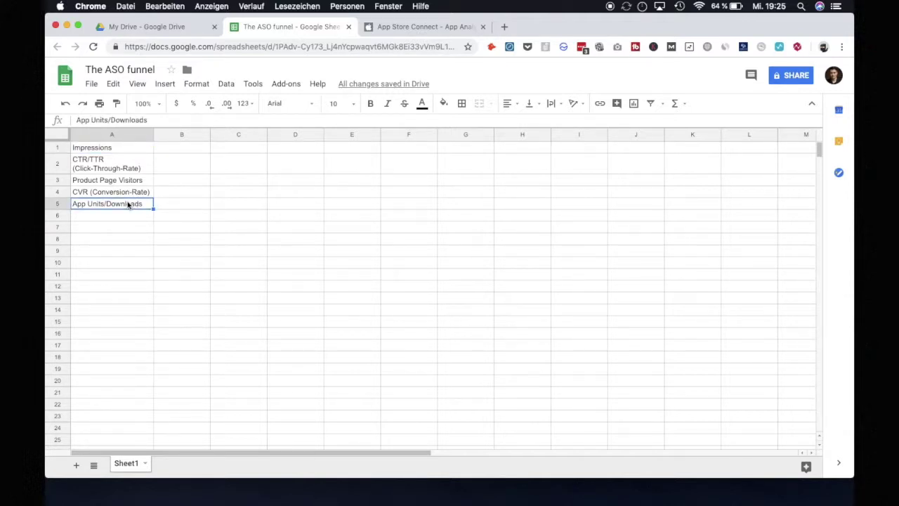
click(114, 149)
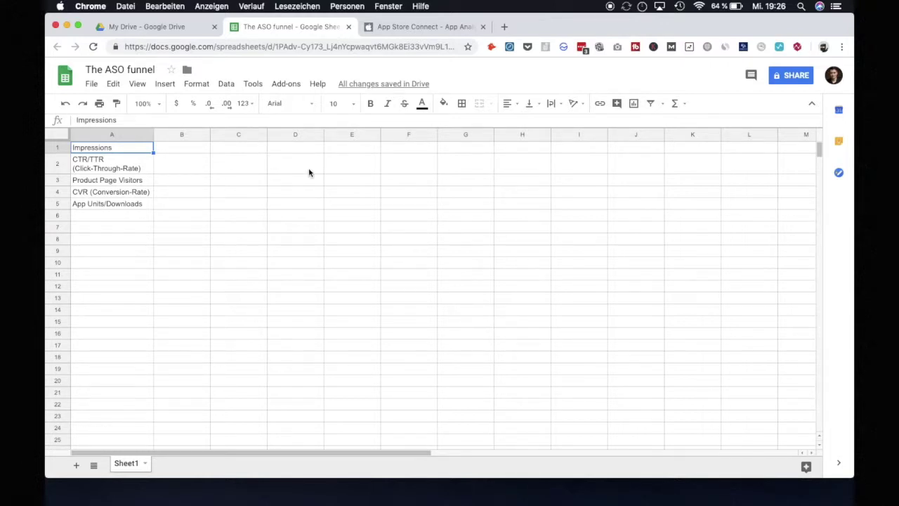
click(125, 163)
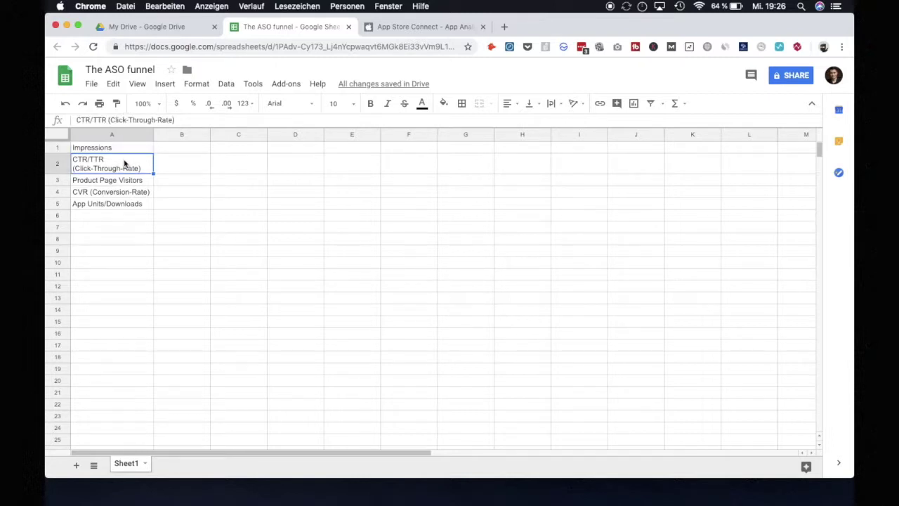
key(Down)
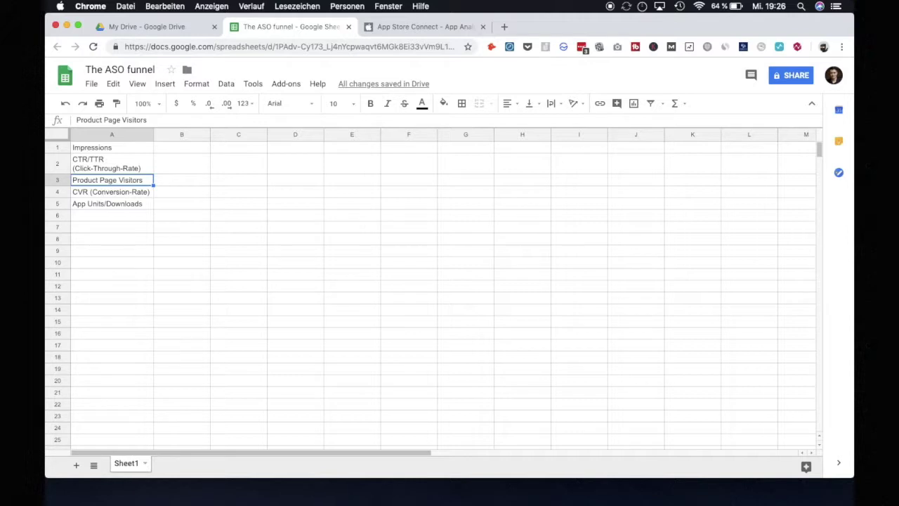
click(111, 164)
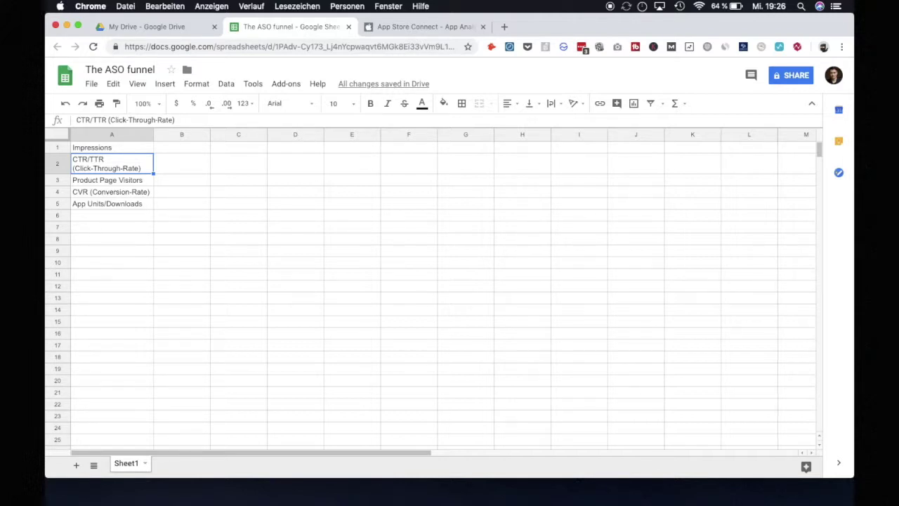
- Enter 10000 as the Impressions value in cell B1
click(181, 147)
text(1)
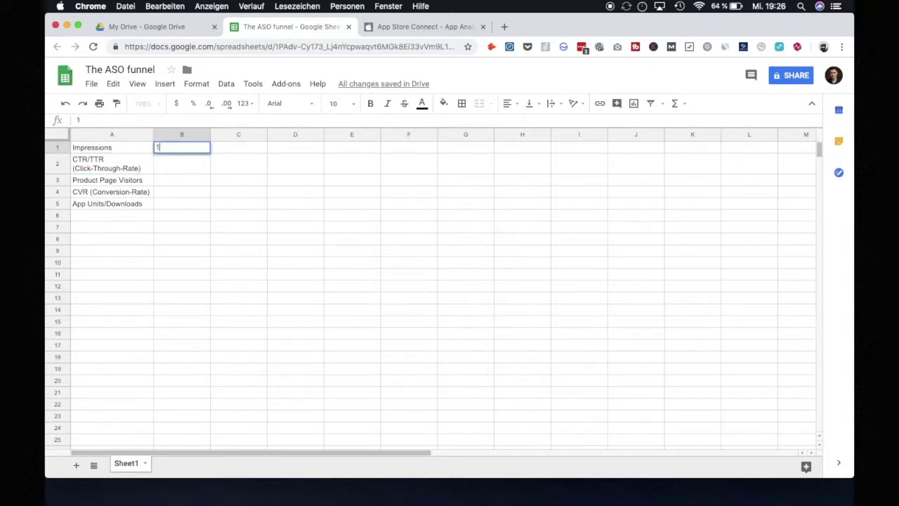
text(0000)
key(Return)
click(182, 147)
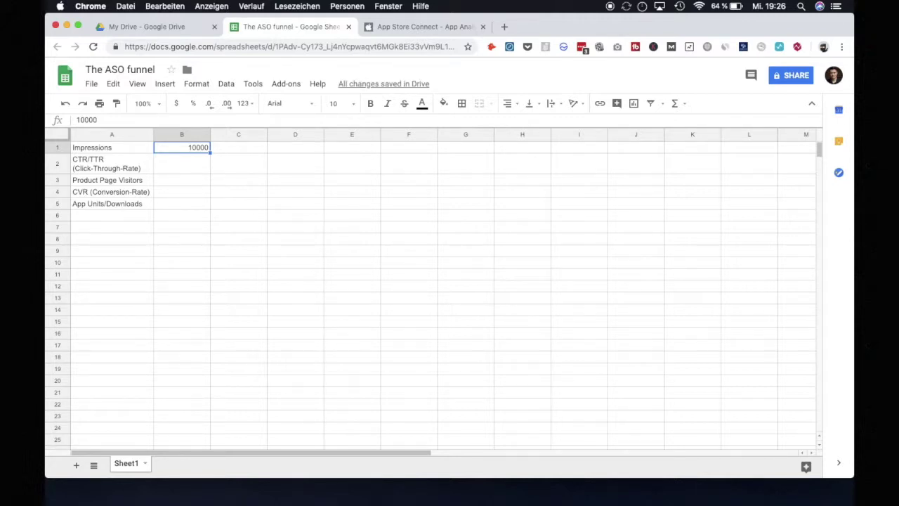
- Enter 1000 as the Product Page Visitors value in cell B3
key(Down)
key(Down)
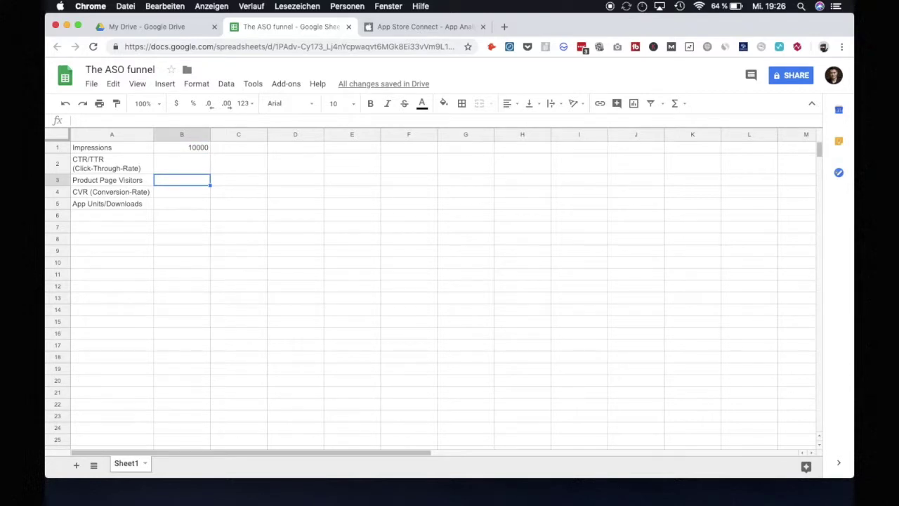
text(1000)
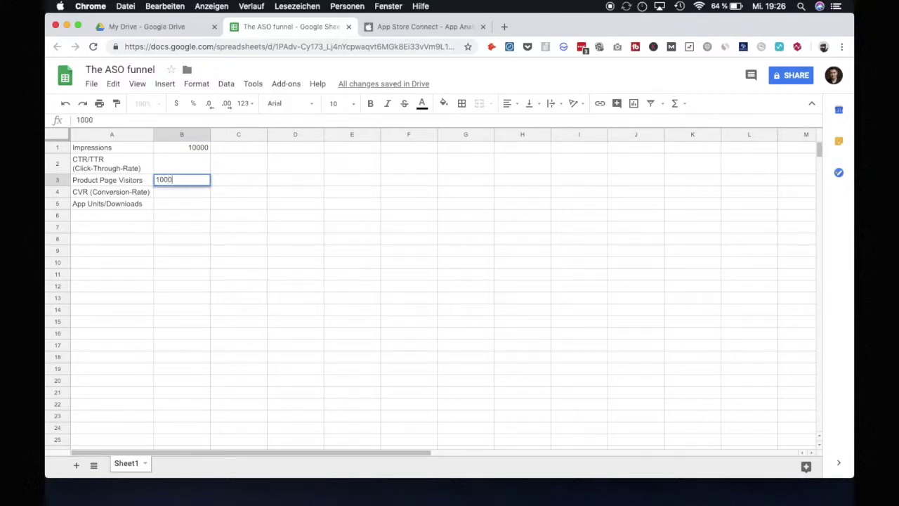
key(Return)
- Try calculating the click-through rate in B2 with the formula =B1/B3
key(Up)
key(Up)
text(=)
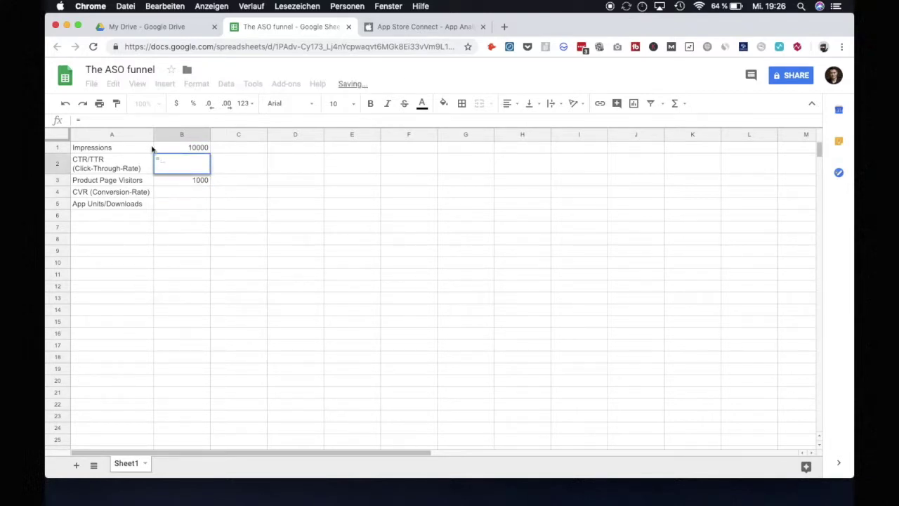
click(186, 150)
text(/)
scroll(190, 158, down, 1)
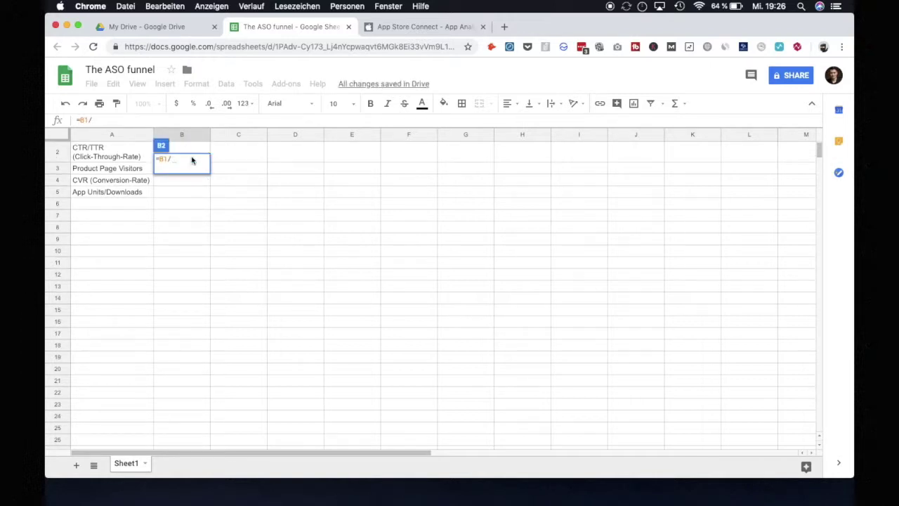
scroll(197, 181, up, 1)
click(197, 180)
key(Return)
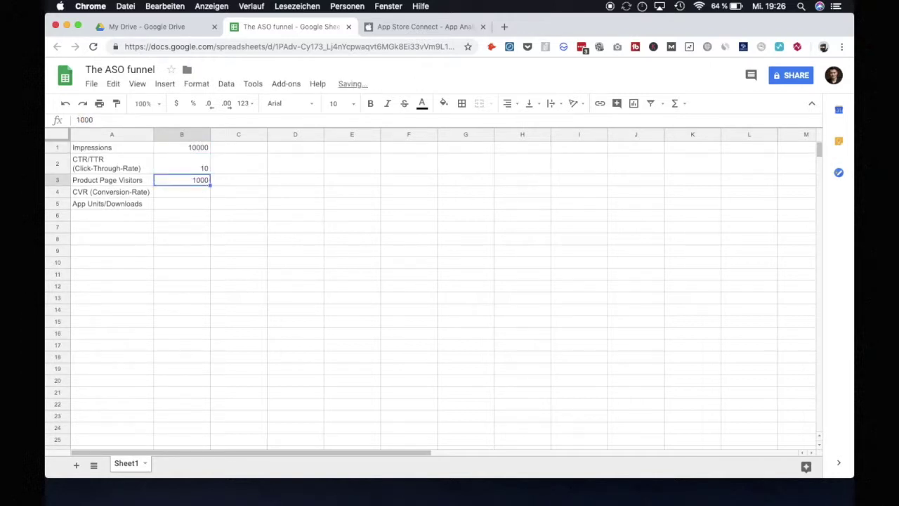
- Replace the click-through rate formula in B2 with =B3/B1 and format the cell as a percentage
key(Up)
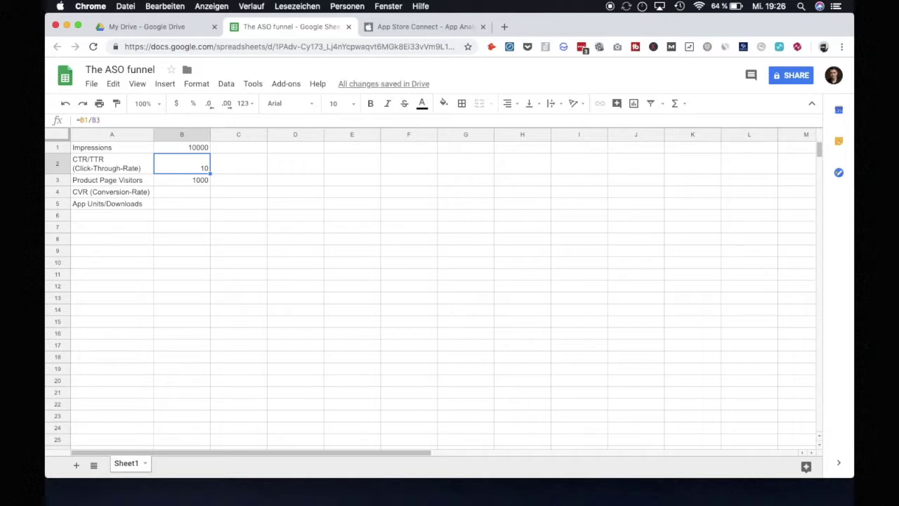
key(BackSpace)
text(=)
click(206, 182)
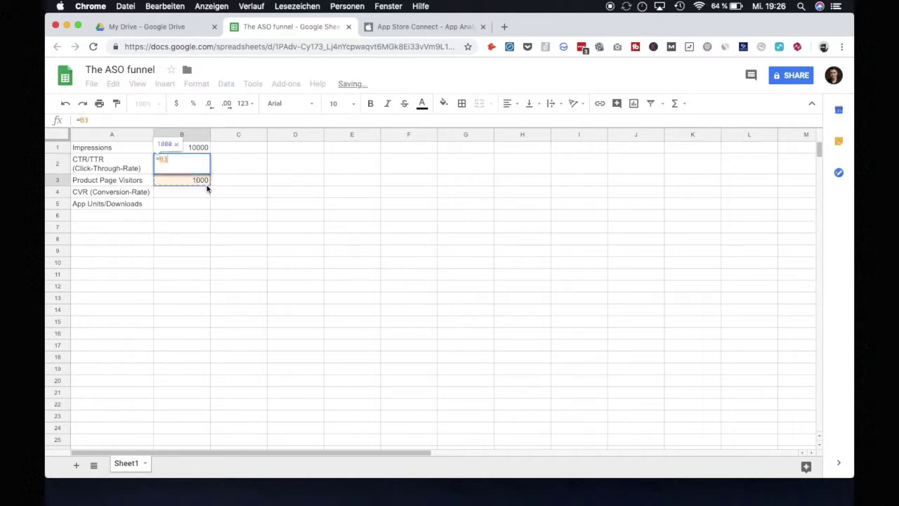
text(/)
click(200, 148)
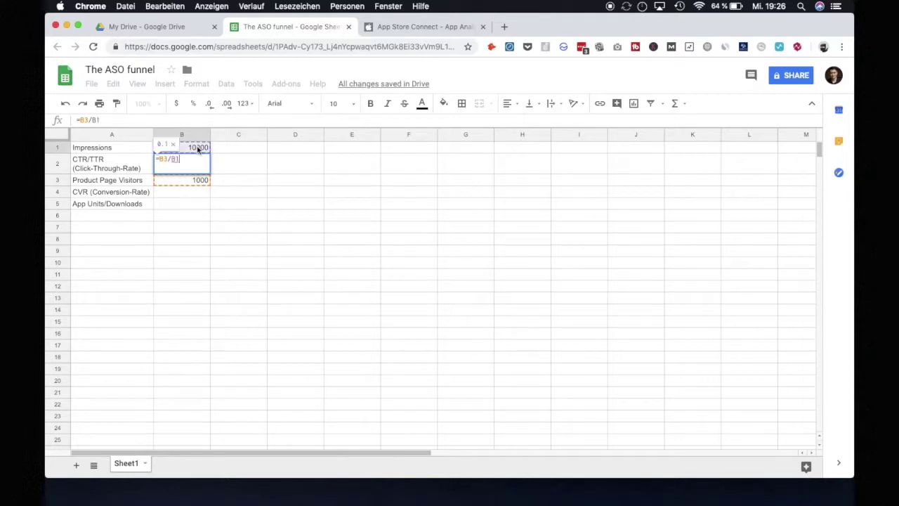
key(Return)
key(Up)
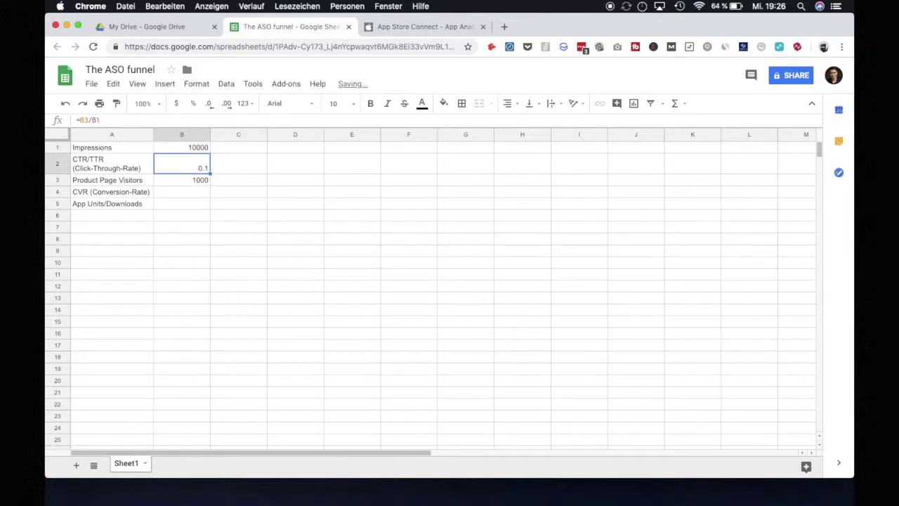
click(193, 104)
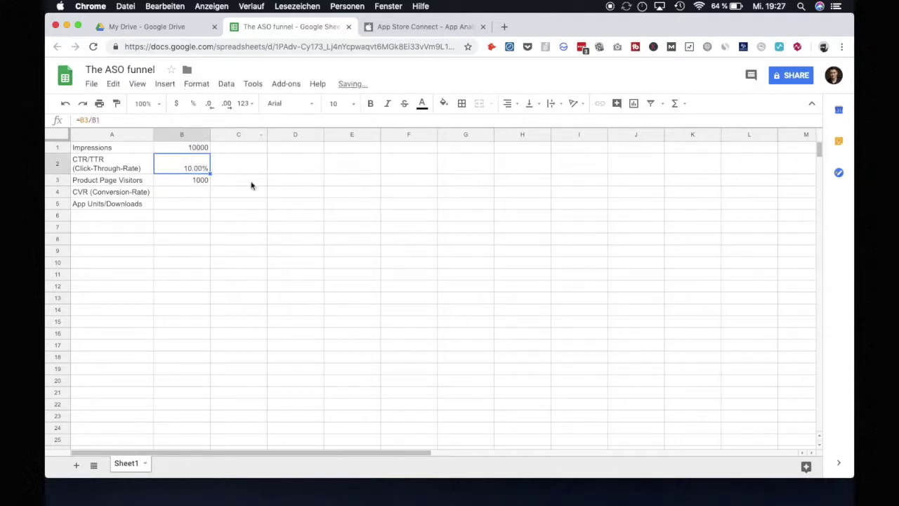
- Enter 100 as the App Units/Downloads value in cell B5
key(Down)
key(Down)
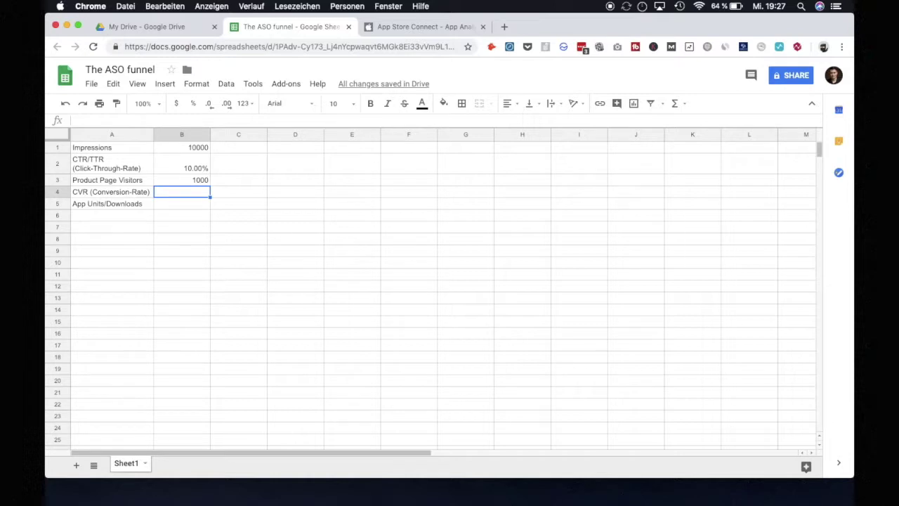
key(Down)
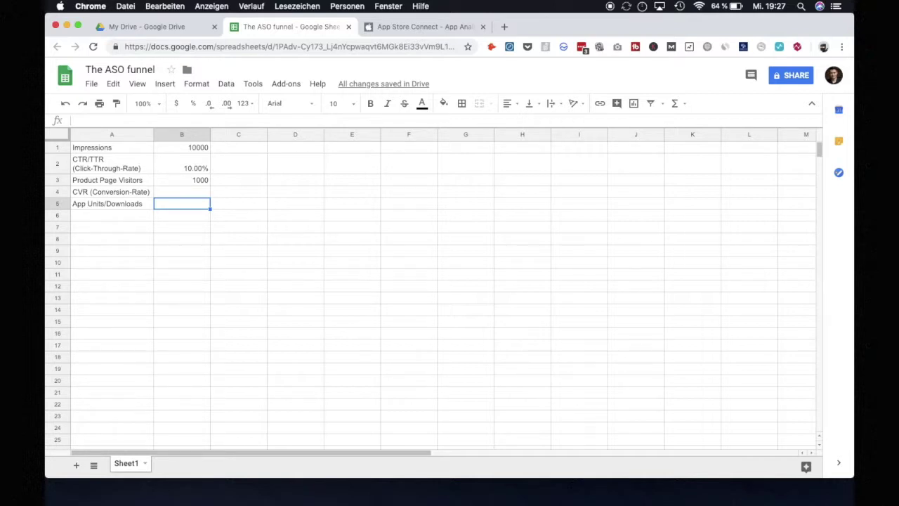
text(1000)
key(BackSpace)
key(Return)
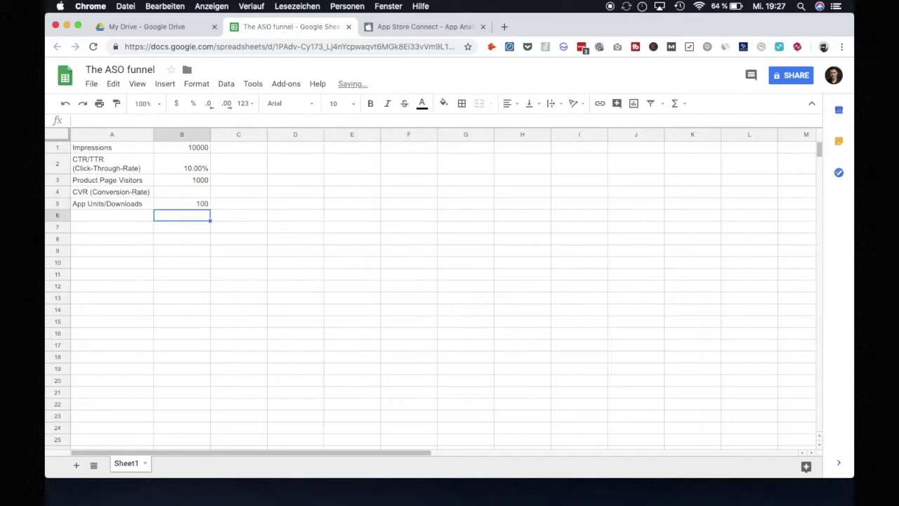
key(Up)
key(Up)
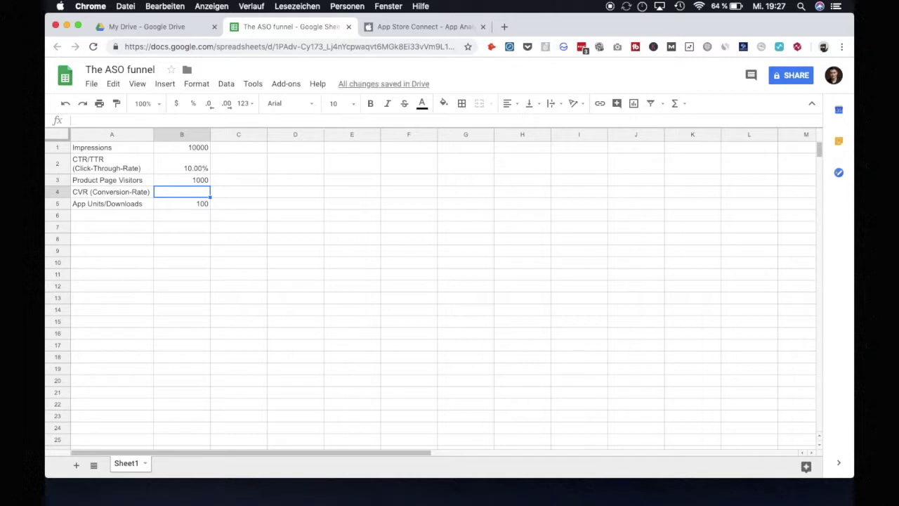
- Replace the App Units/Downloads value in B5 with 345
key(Down)
key(Delete)
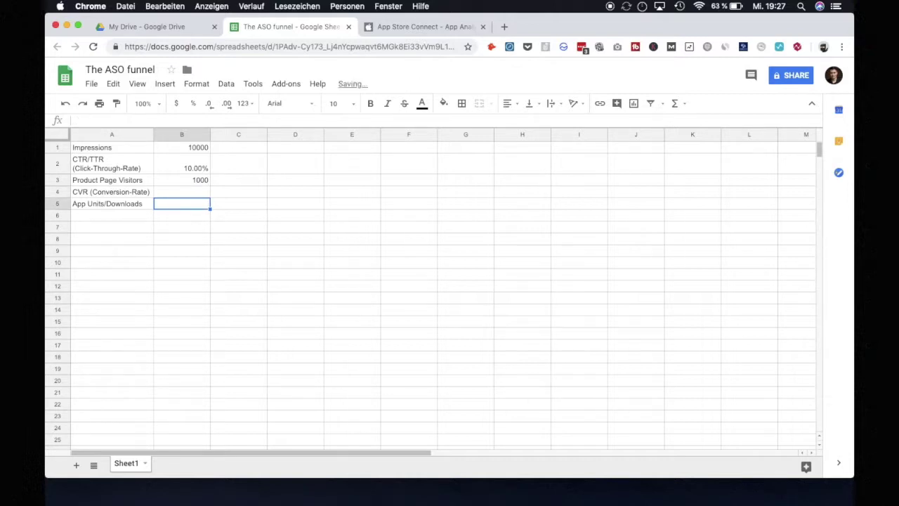
text(3)
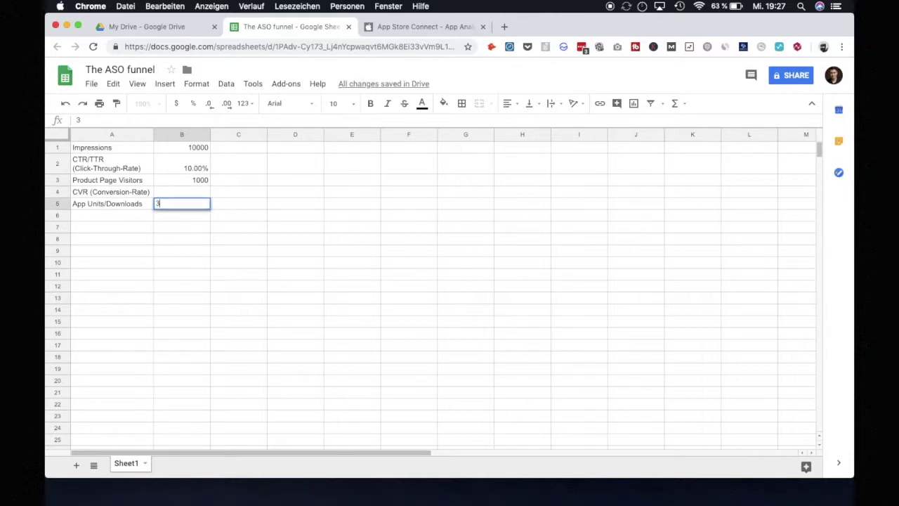
text(45)
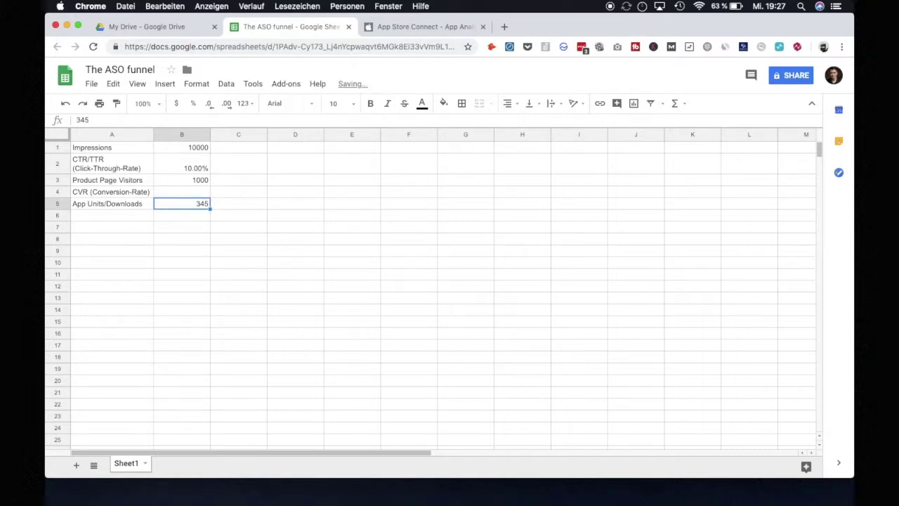
- Calculate the conversion rate in B4 with the formula =B5/B3 and format the cell as a percentage
key(Up)
text(=)
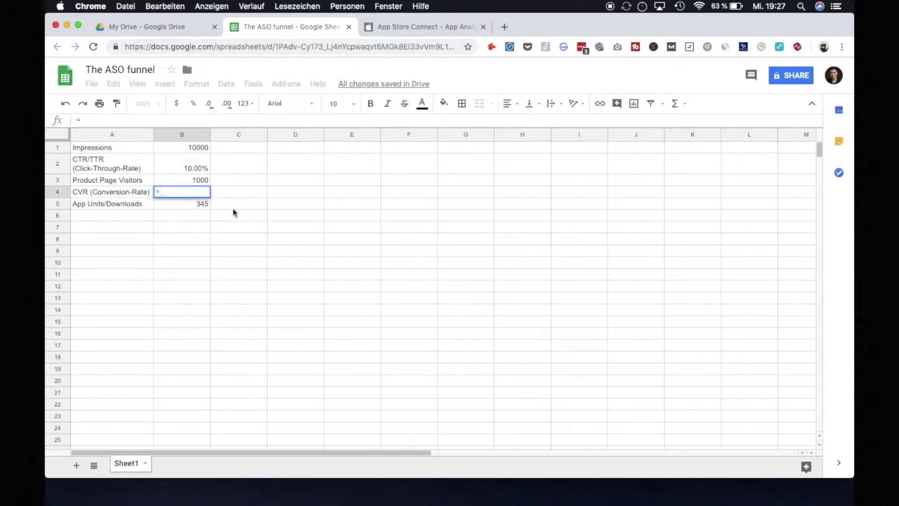
click(203, 205)
text(/)
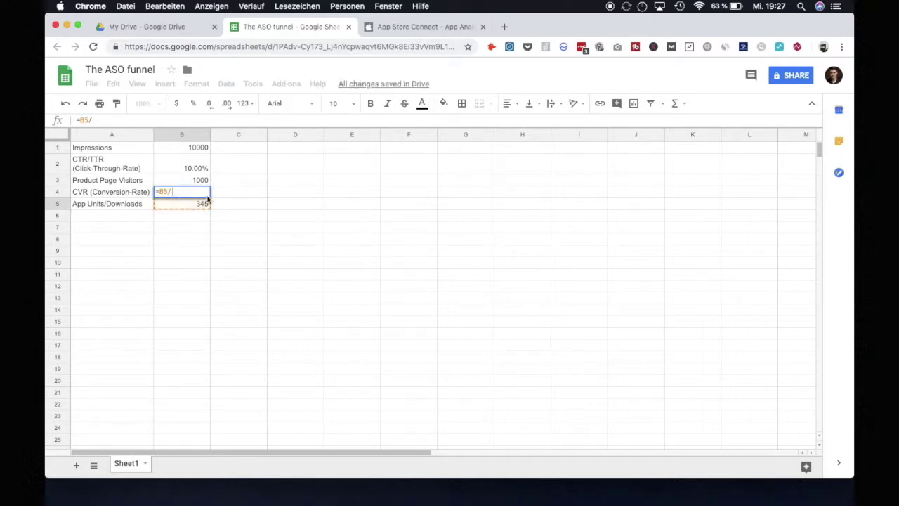
click(199, 180)
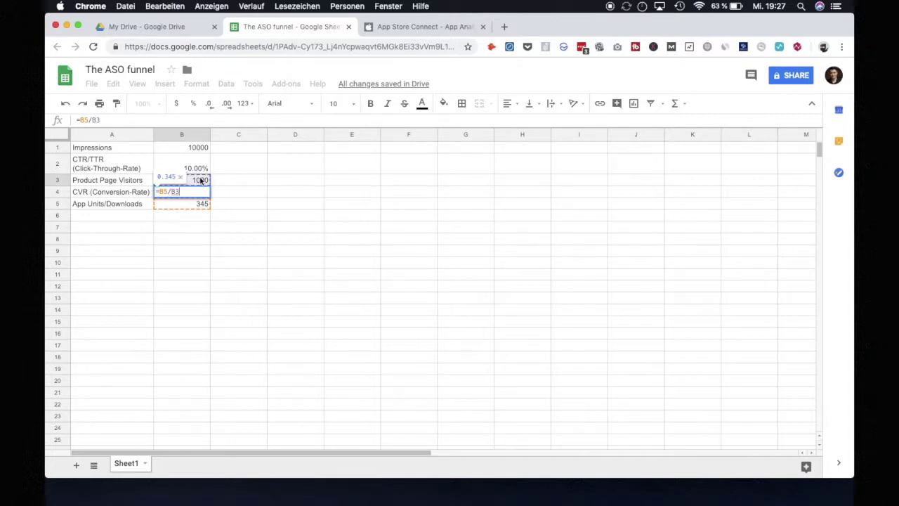
key(Return)
key(Up)
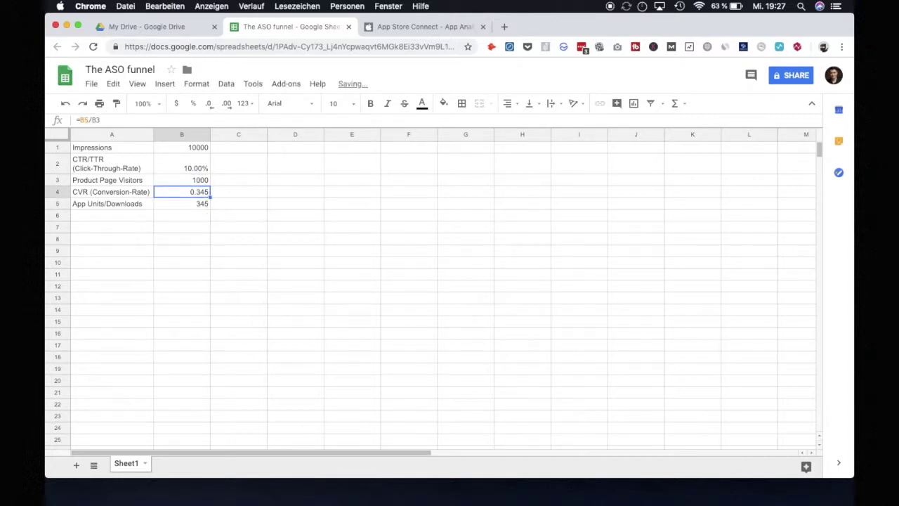
click(192, 104)
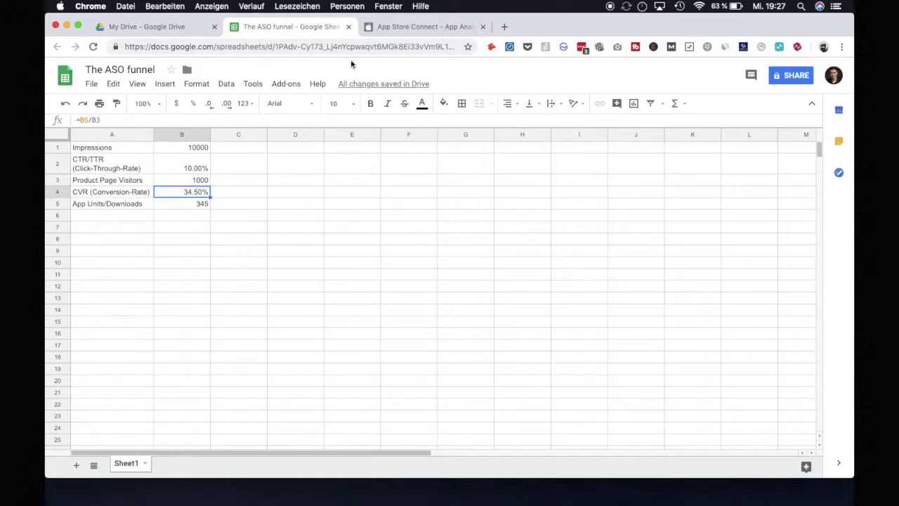
- Switch to App Store Connect's App Analytics and display the App-Einheiten metric for 1. Mai - 8. Juli
click(395, 29)
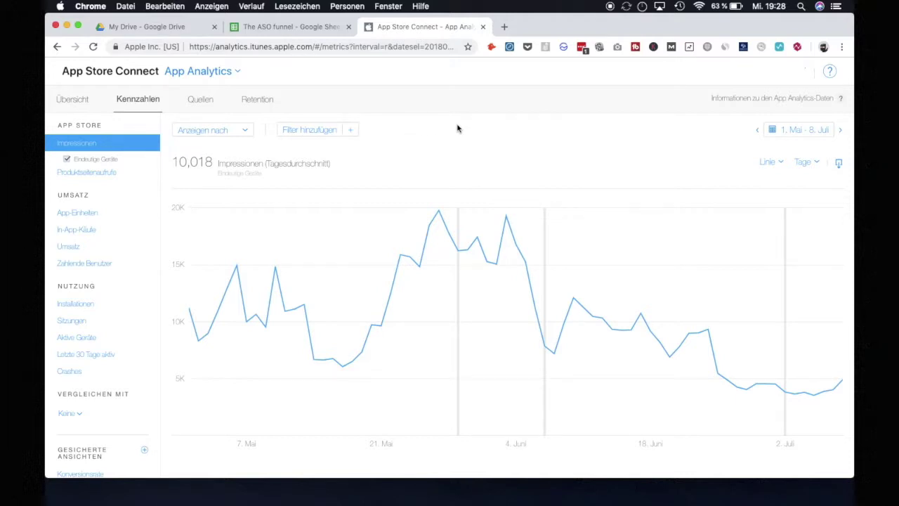
click(74, 213)
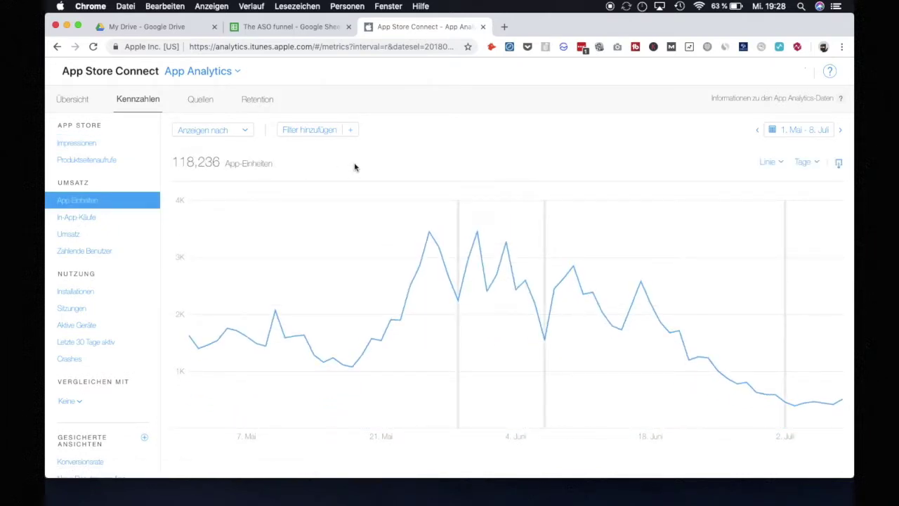
- Display the Impressionen metric and filter it by the source type Suche im App Store
click(88, 143)
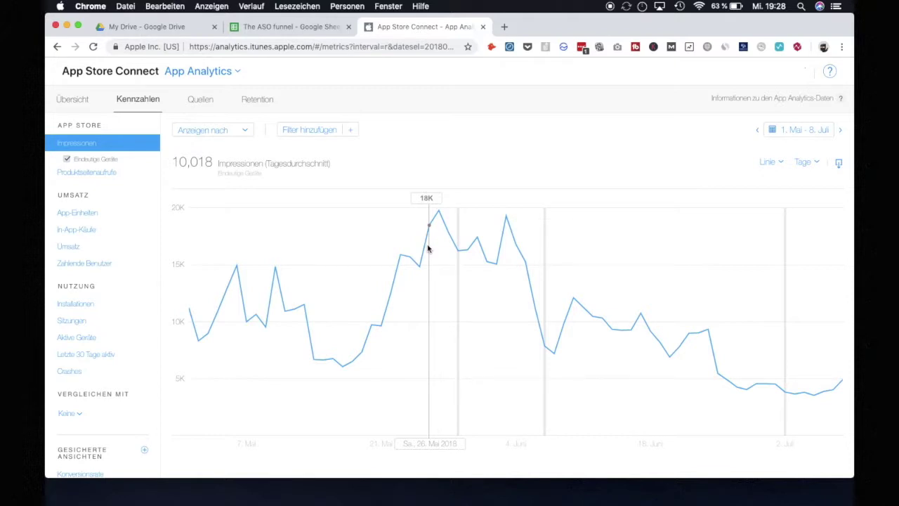
click(309, 130)
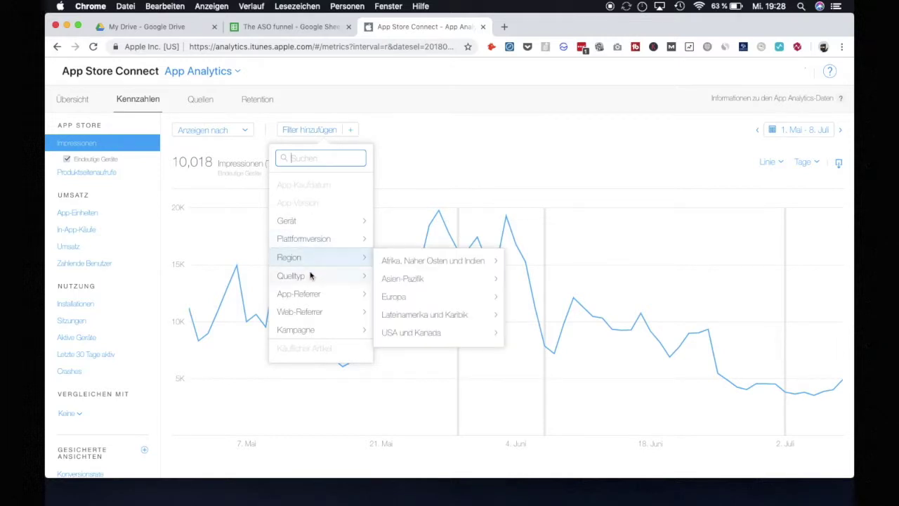
mouse_move(312, 275)
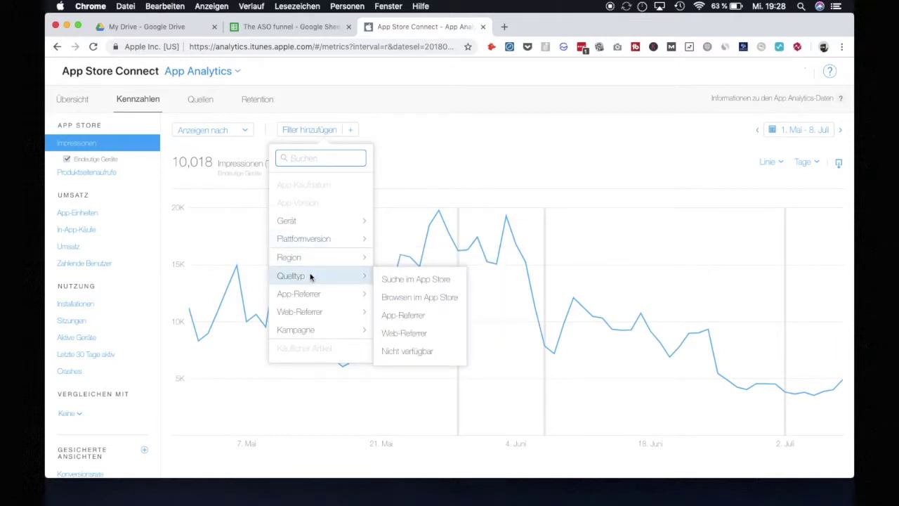
click(398, 281)
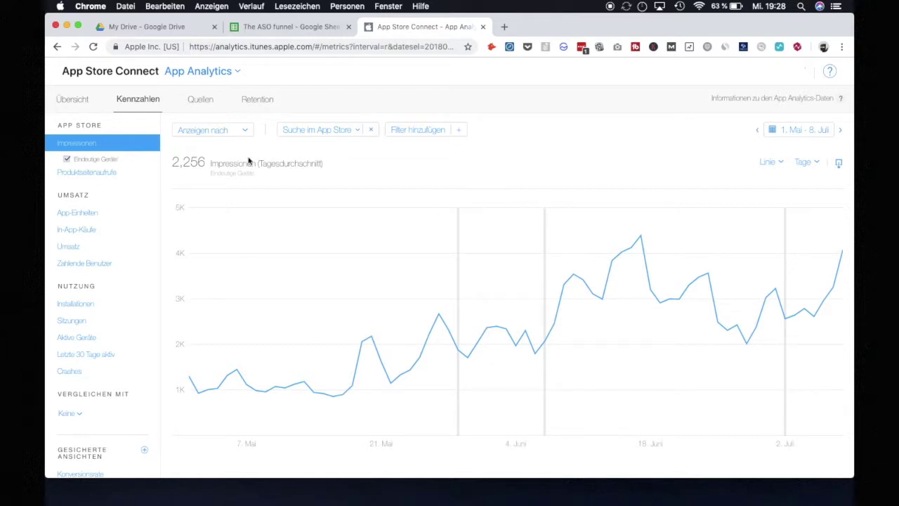
- Review the Region, Plattformversion and Gerät options available for an additional filter, without adding one
click(418, 129)
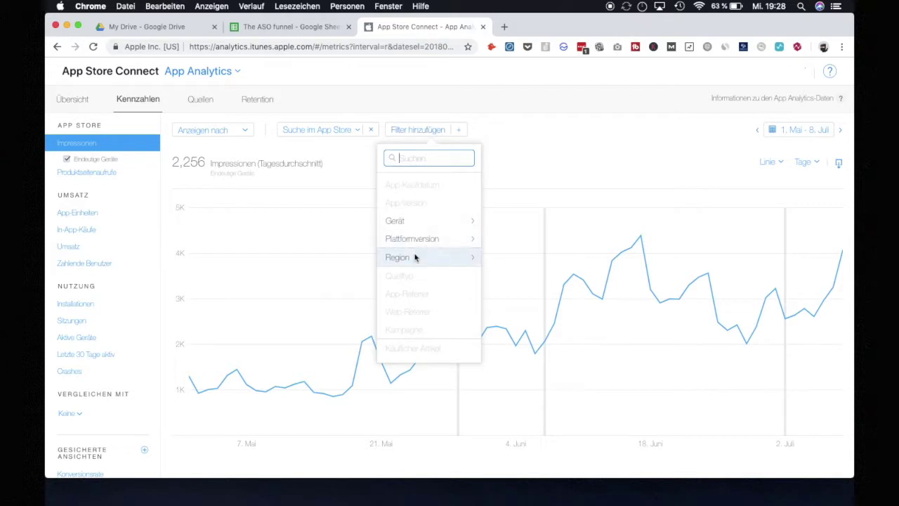
mouse_move(414, 259)
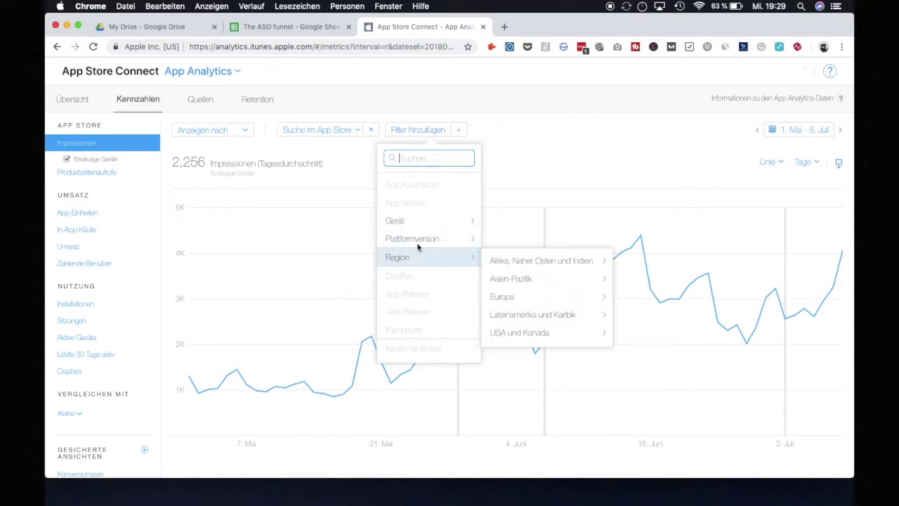
mouse_move(422, 239)
mouse_move(420, 223)
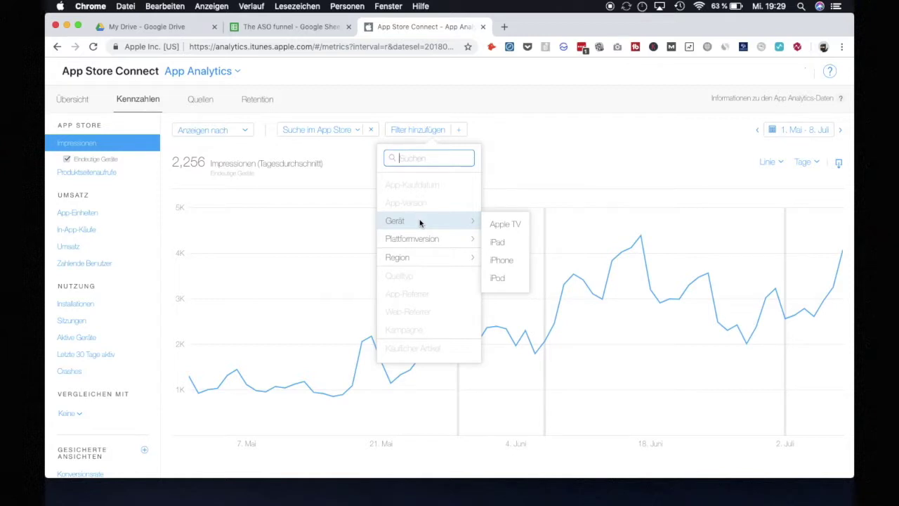
click(515, 164)
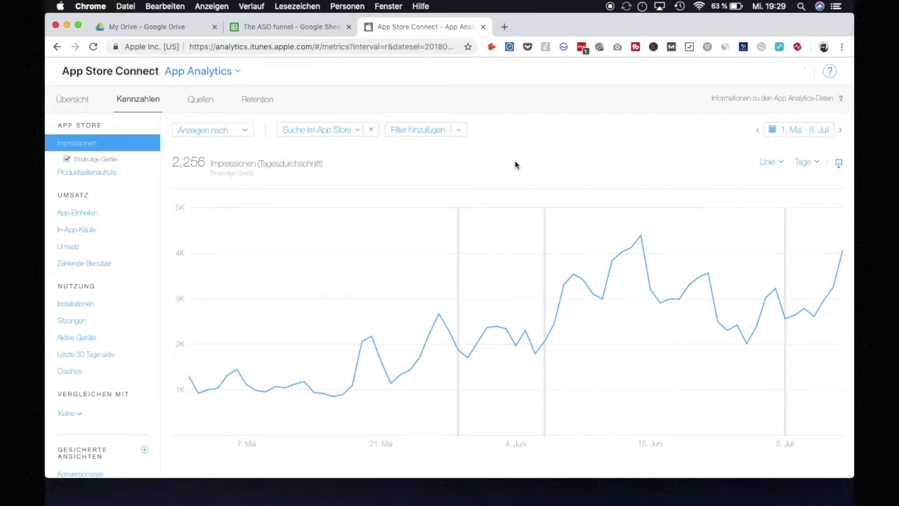
- Switch to the ASO funnel spreadsheet and insert an empty row above the Impressions row
click(258, 28)
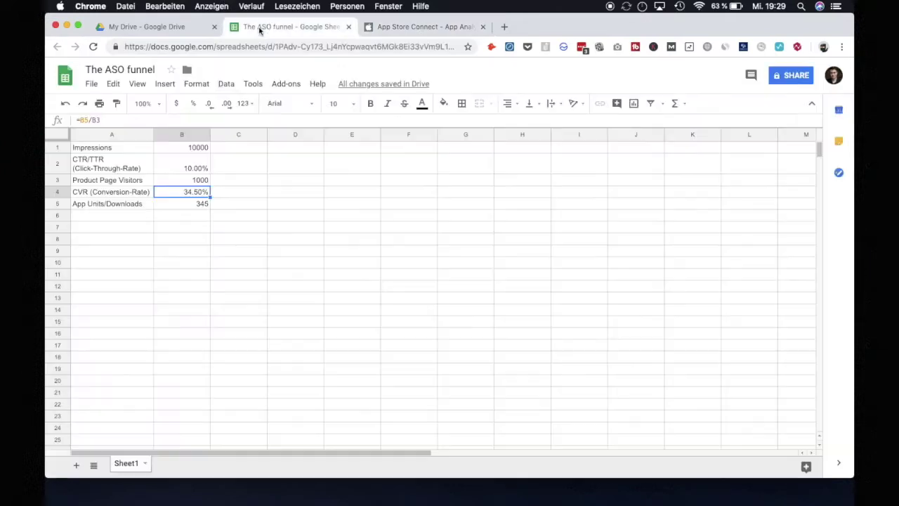
right_click(59, 149)
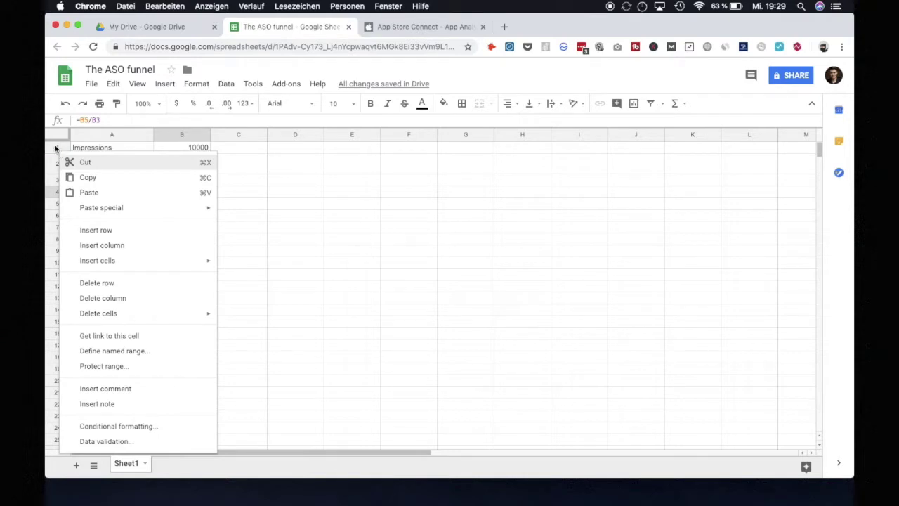
right_click(58, 148)
click(115, 225)
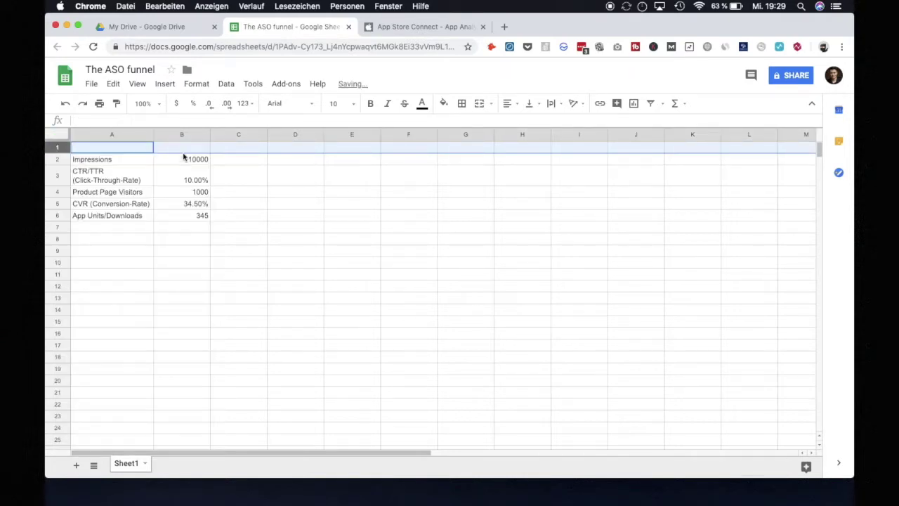
- Enter the country headers DE, US and CH in cells B1, C1 and D1
click(182, 147)
text(DE)
key(Tab)
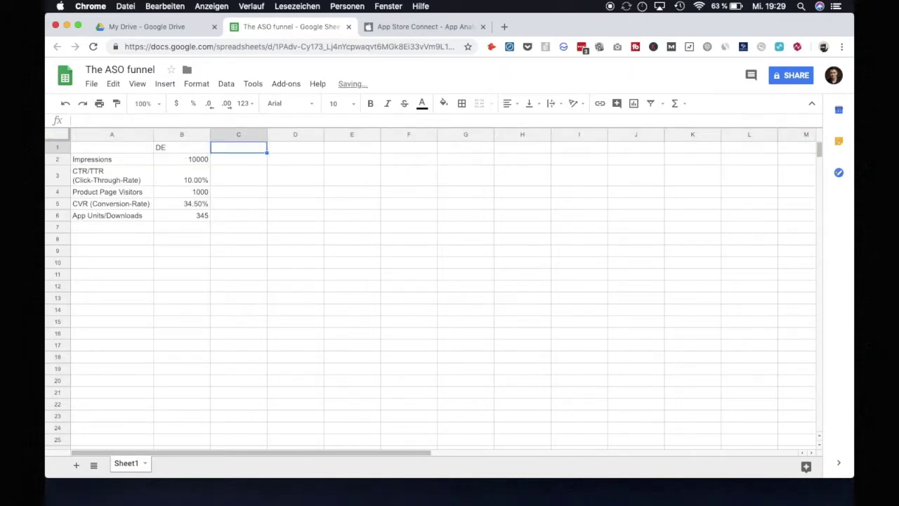
text(US)
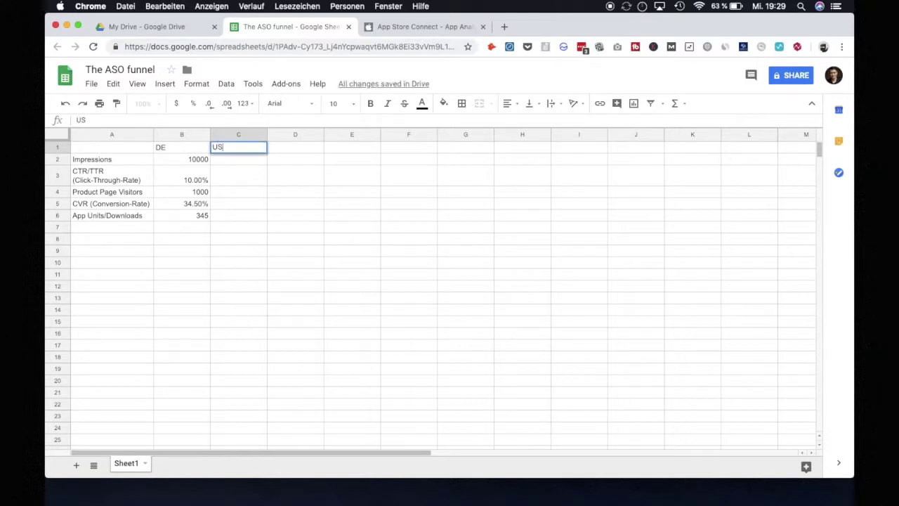
key(Tab)
key(Left)
key(Left)
key(Left)
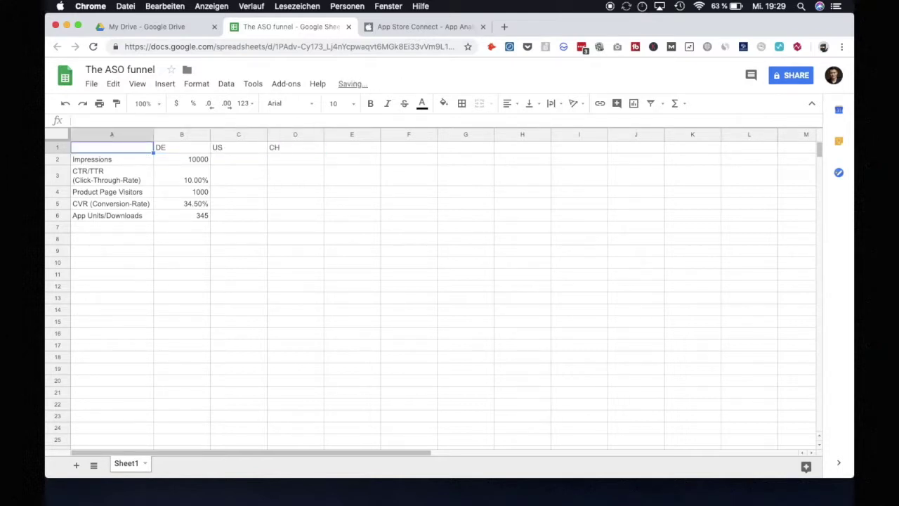
- Switch to App Store Connect and view the Produktseitenaufrufe and App-Einheiten metrics for traffic from Suche im App Store
click(417, 27)
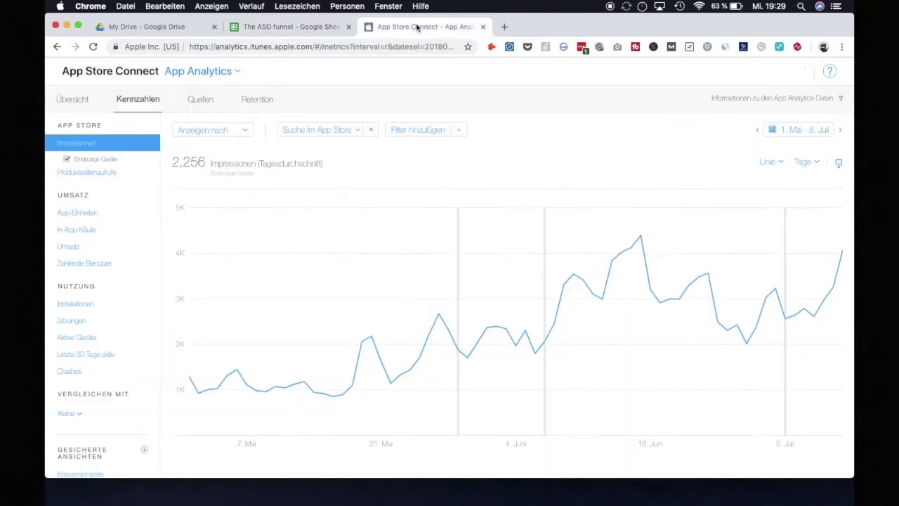
click(91, 173)
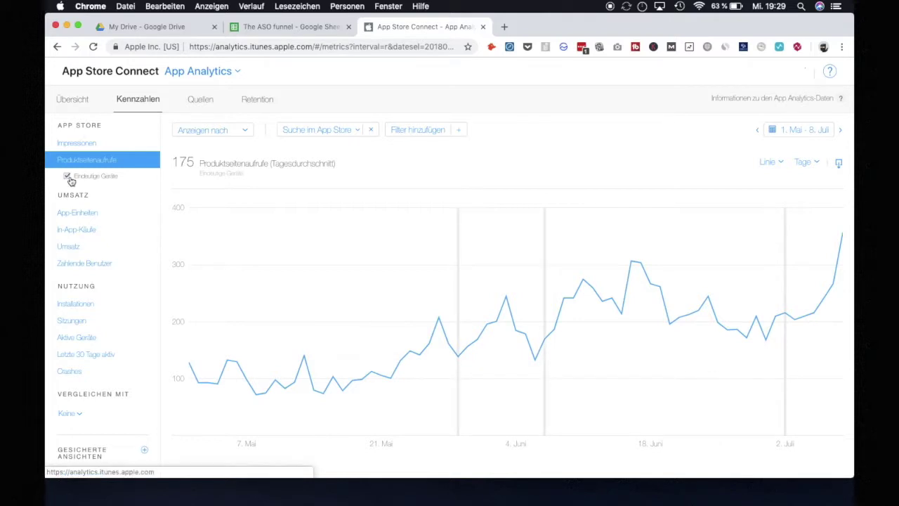
drag(175, 162, 199, 161)
click(199, 163)
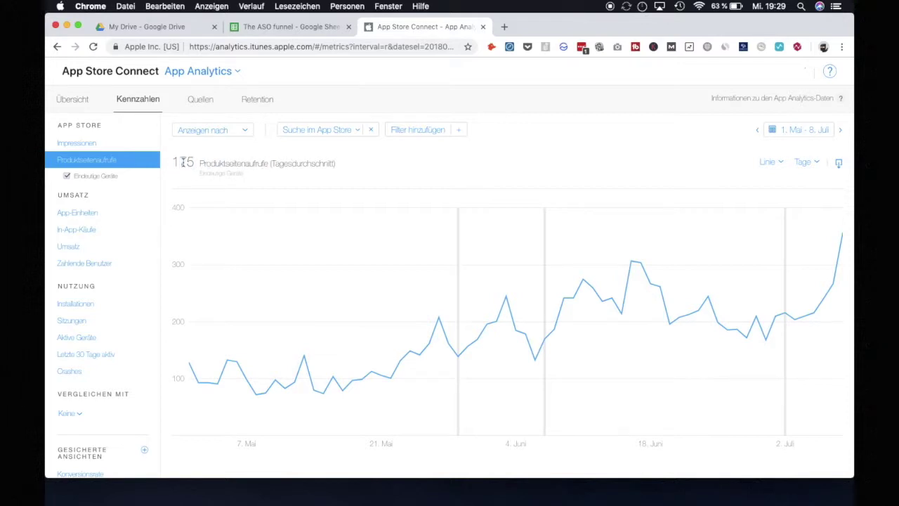
click(79, 213)
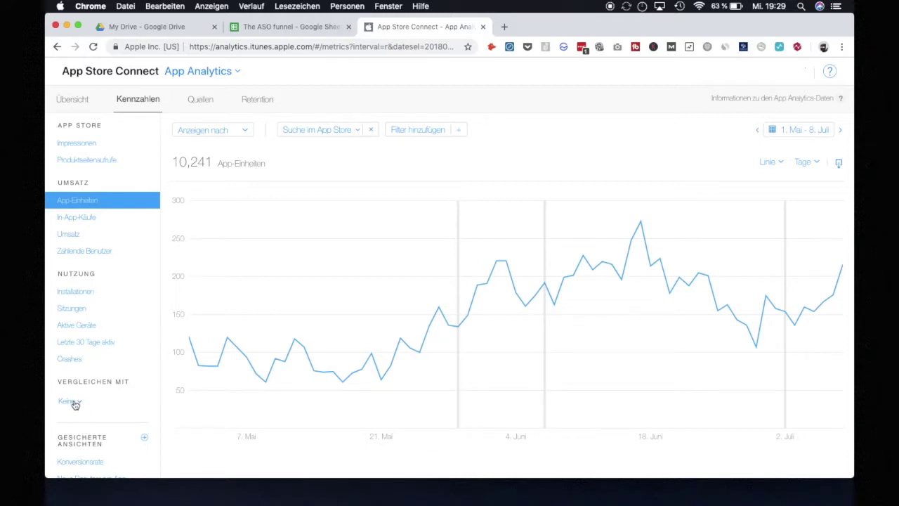
- After a brief look at the funnel sheet, compare Impressionen with Produktseitenaufrufe by Eindeutige Geräte in App Store Connect
click(305, 28)
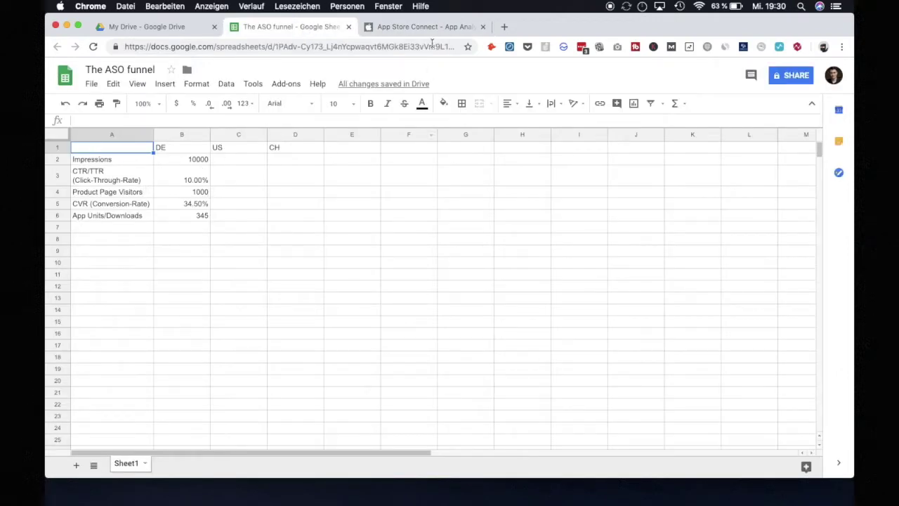
click(416, 27)
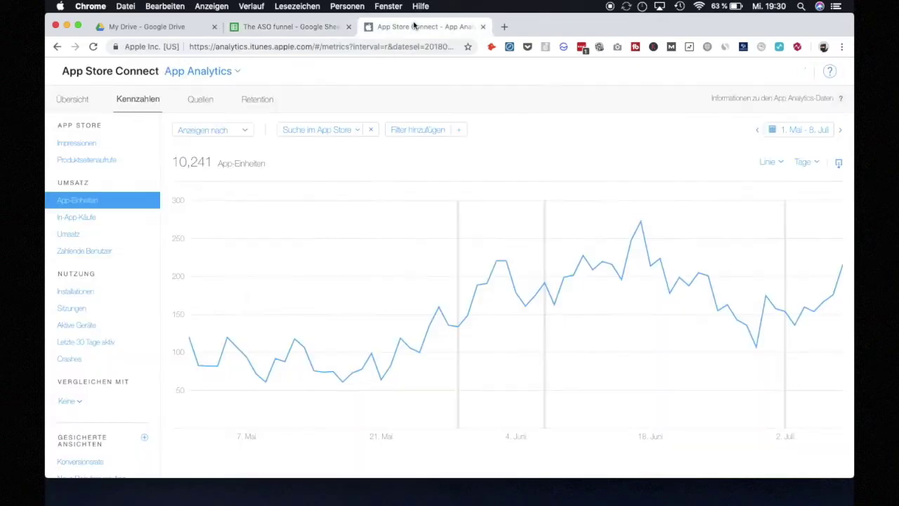
click(86, 142)
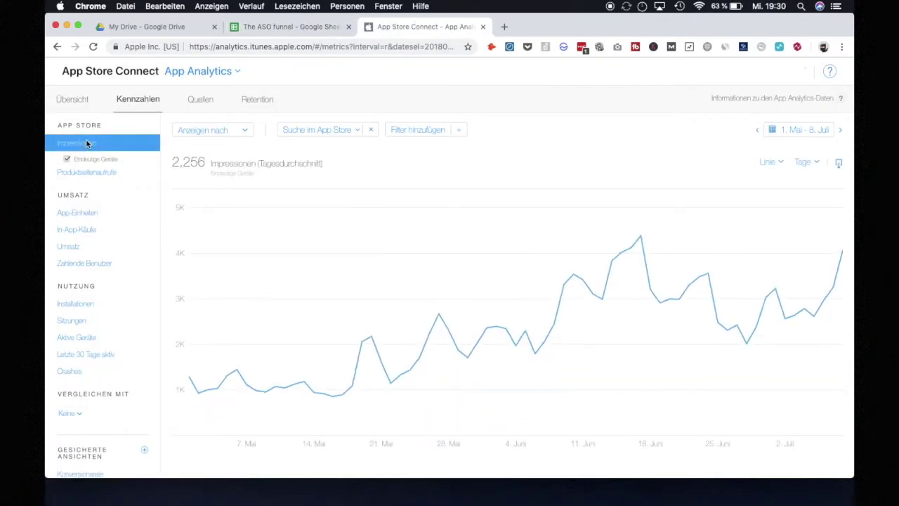
click(69, 414)
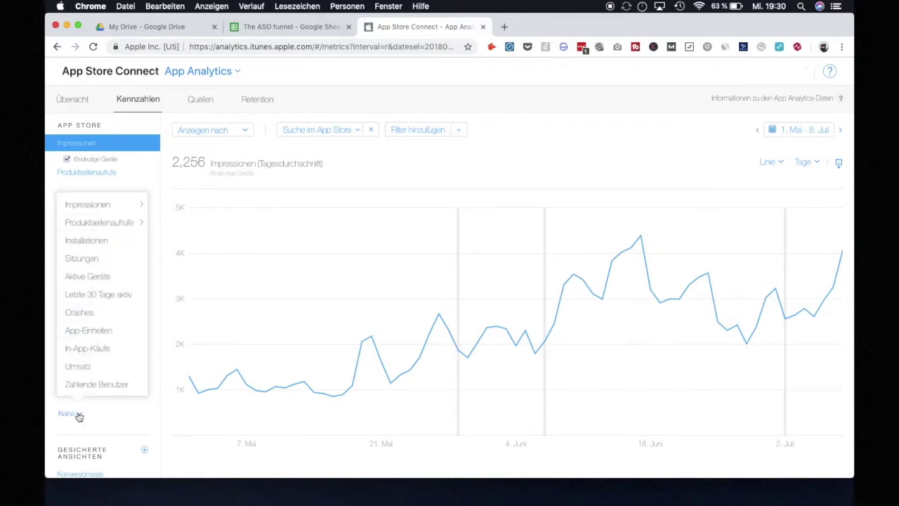
mouse_move(110, 226)
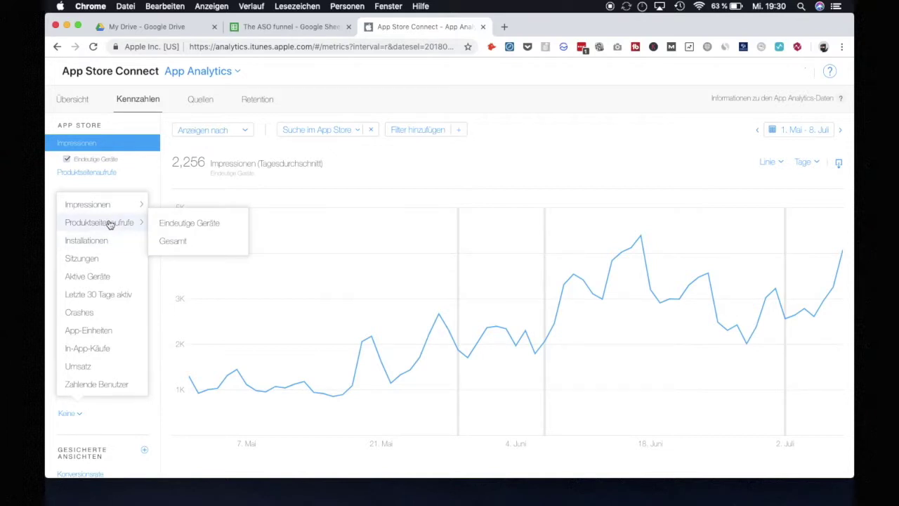
click(166, 225)
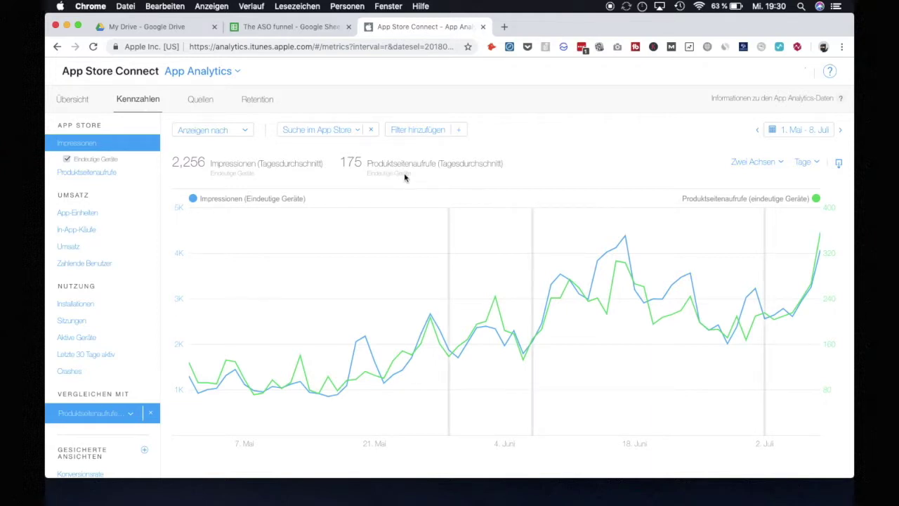
- Display the comparison as a Verhältnis and swap its metrics to show Produktseitenaufrufe / Impressionen
click(750, 163)
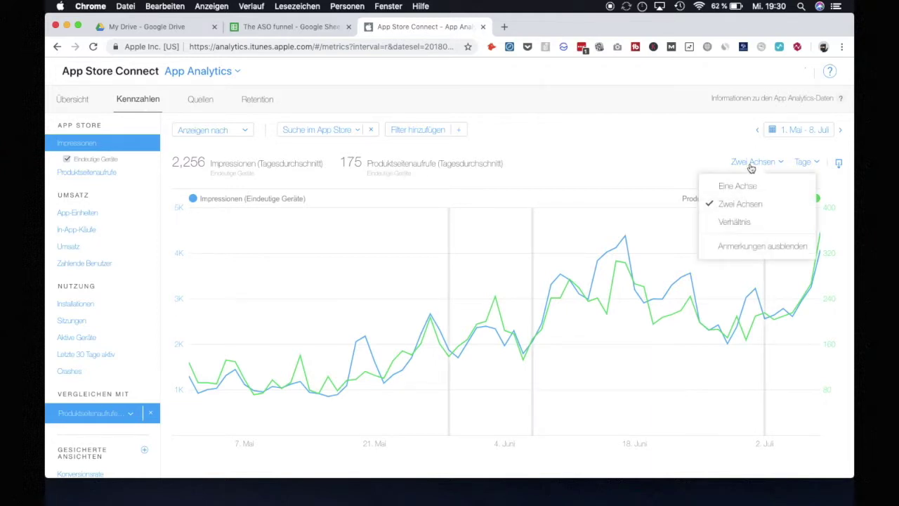
click(735, 222)
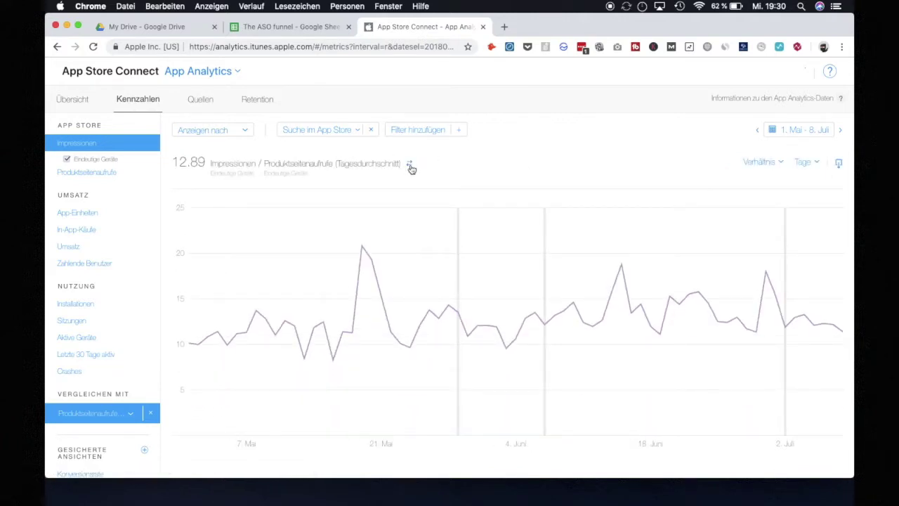
click(411, 165)
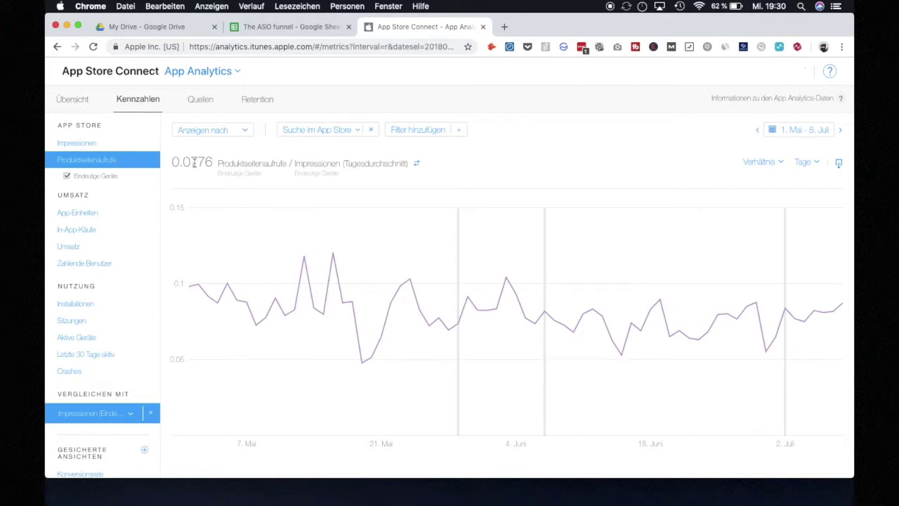
drag(199, 161, 187, 161)
mouse_move(314, 211)
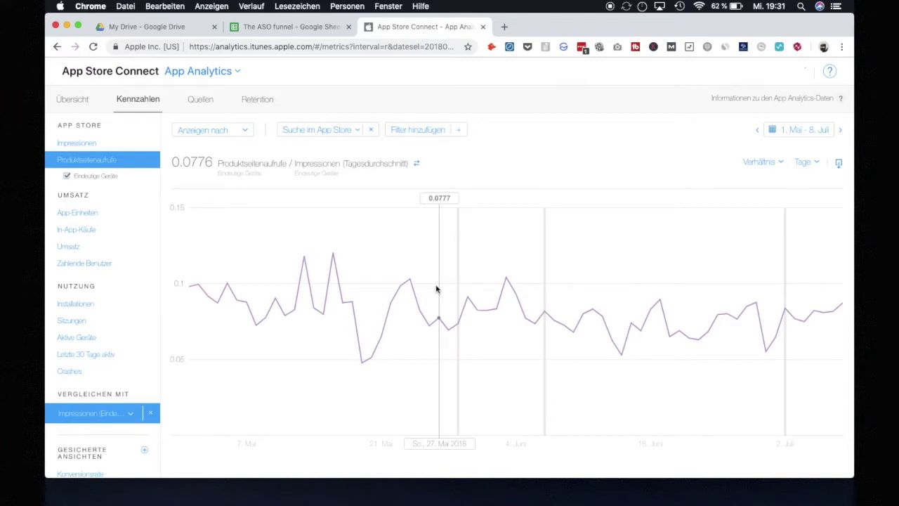
- Check the CTR/TTR row in the ASO funnel sheet and view Impressionen and Produktseitenaufrufe separately in App Store Connect
click(297, 26)
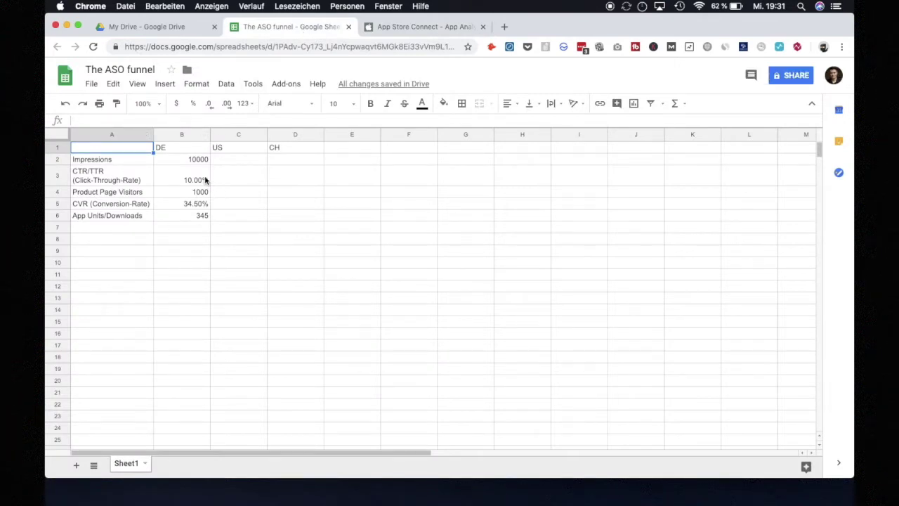
click(422, 28)
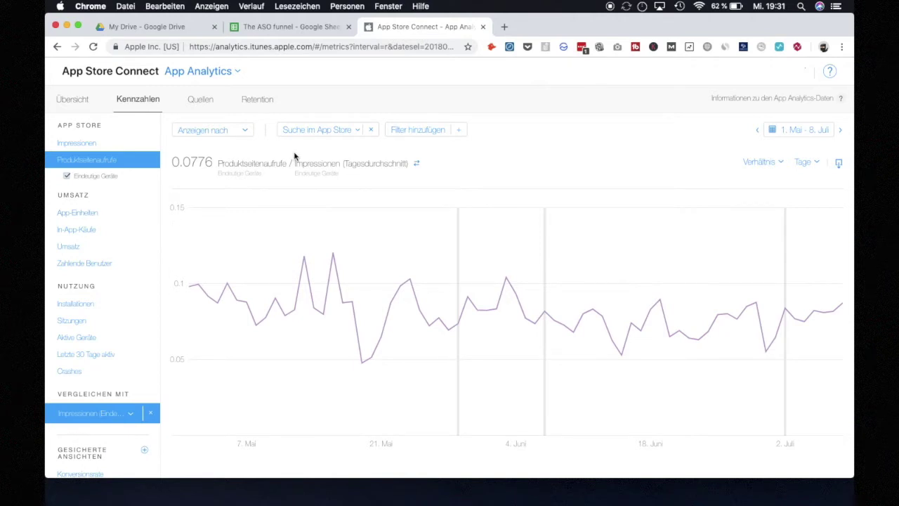
click(90, 144)
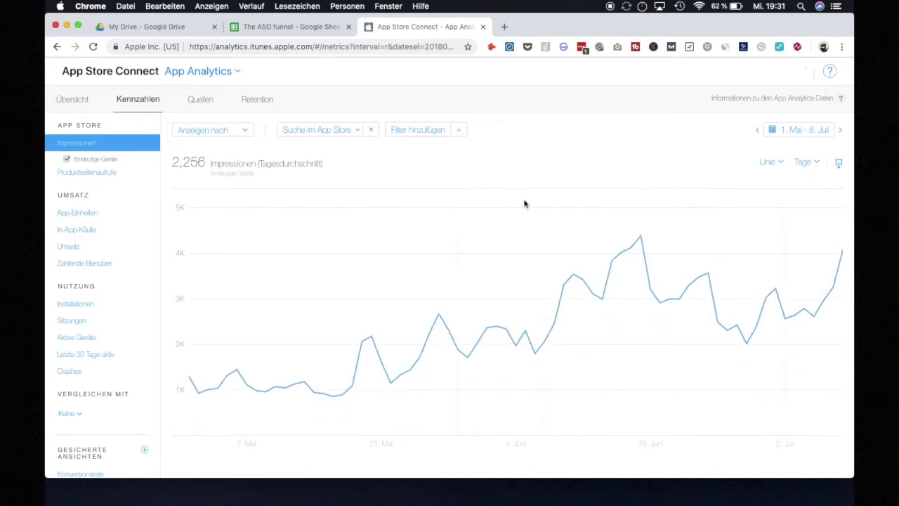
mouse_move(635, 211)
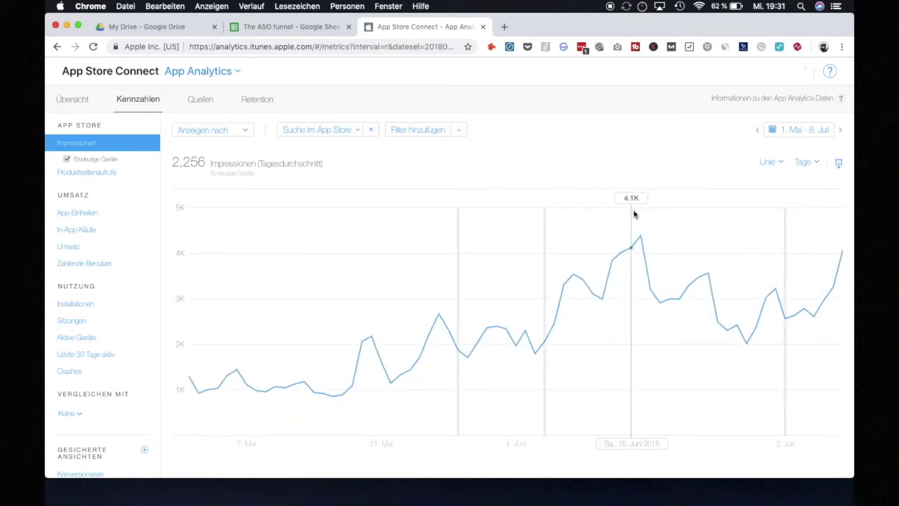
click(87, 173)
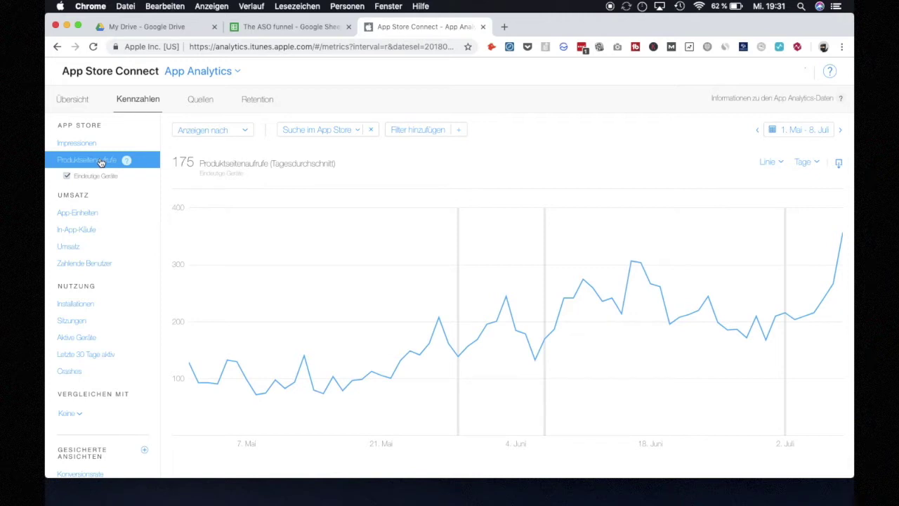
- Show the App-Einheiten metric for Suche im App Store traffic and compare it with Produktseitenaufrufe by Eindeutige Geräte
click(81, 214)
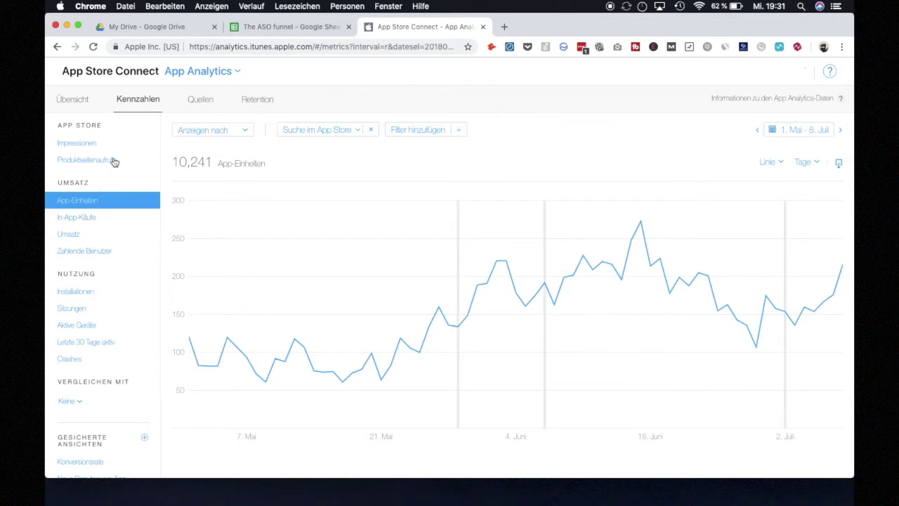
mouse_move(110, 164)
click(69, 401)
mouse_move(113, 215)
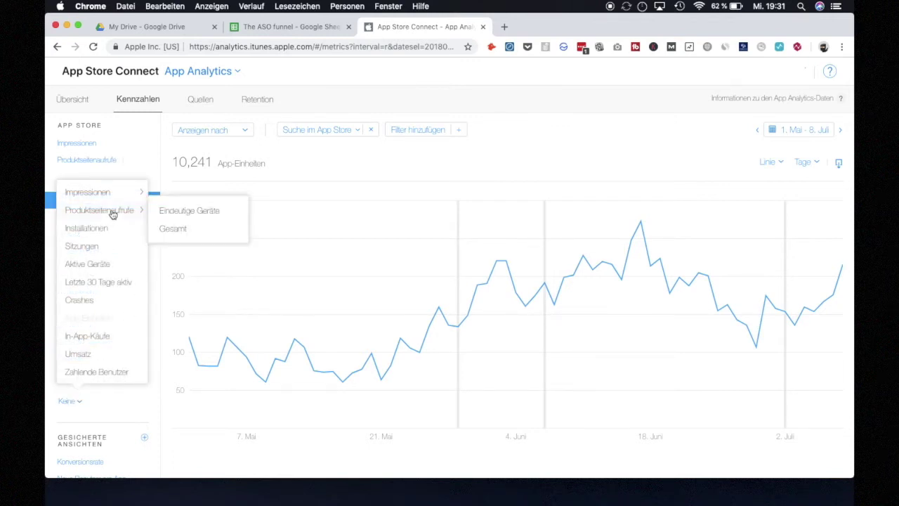
click(189, 213)
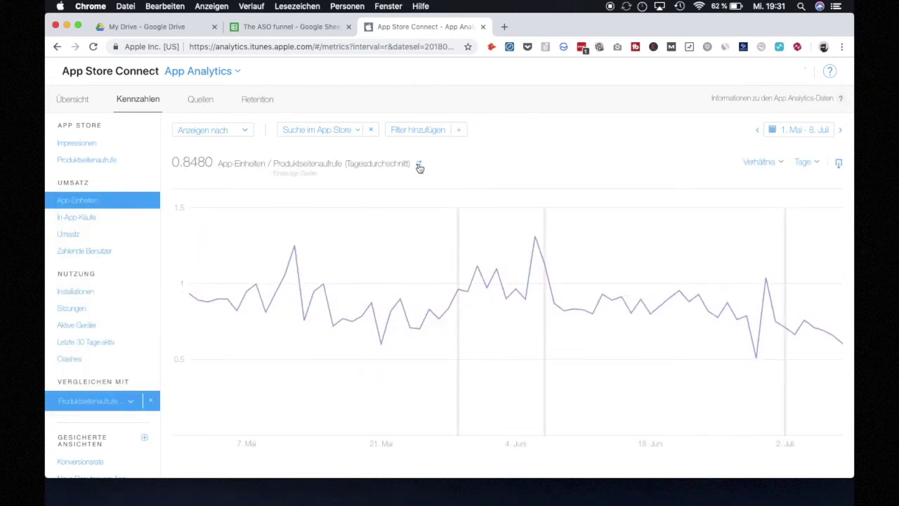
- Swap the ratio's metrics and swap them back to App-Einheiten / Produktseitenaufrufe, examining the resulting average conversion rate
click(418, 166)
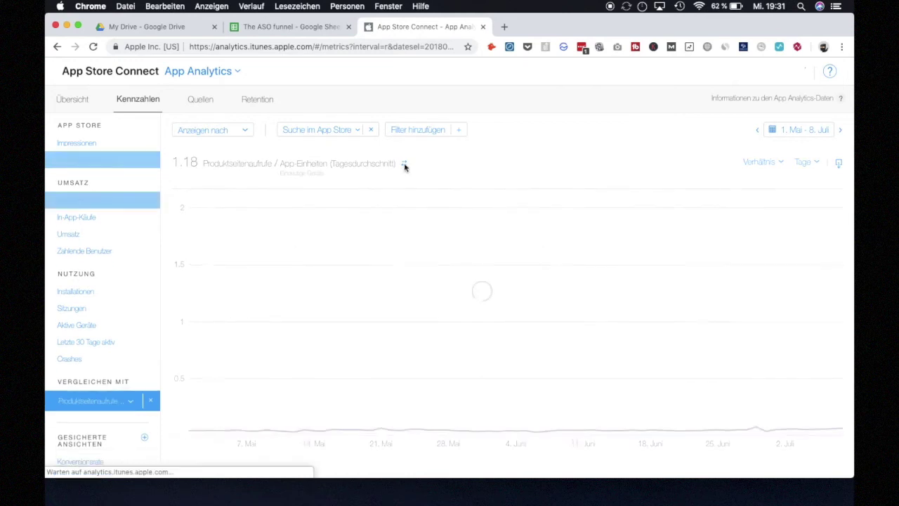
click(403, 163)
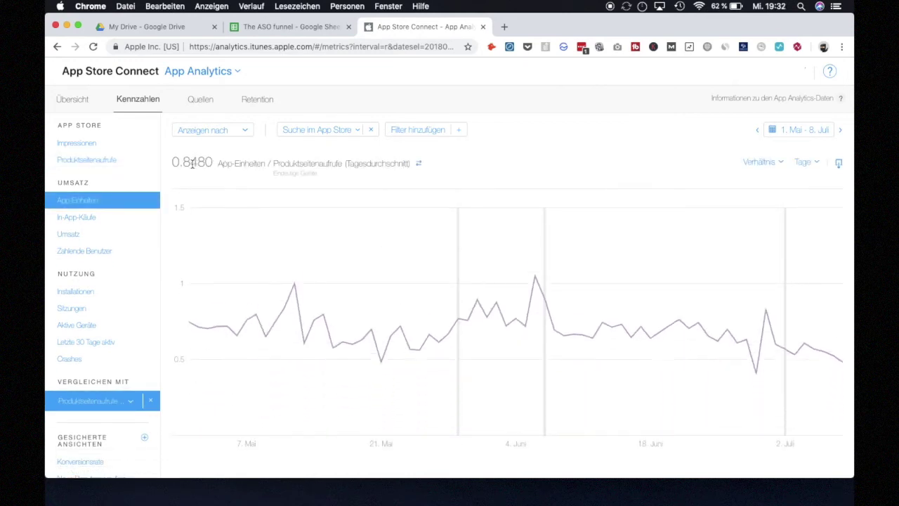
drag(183, 162, 201, 162)
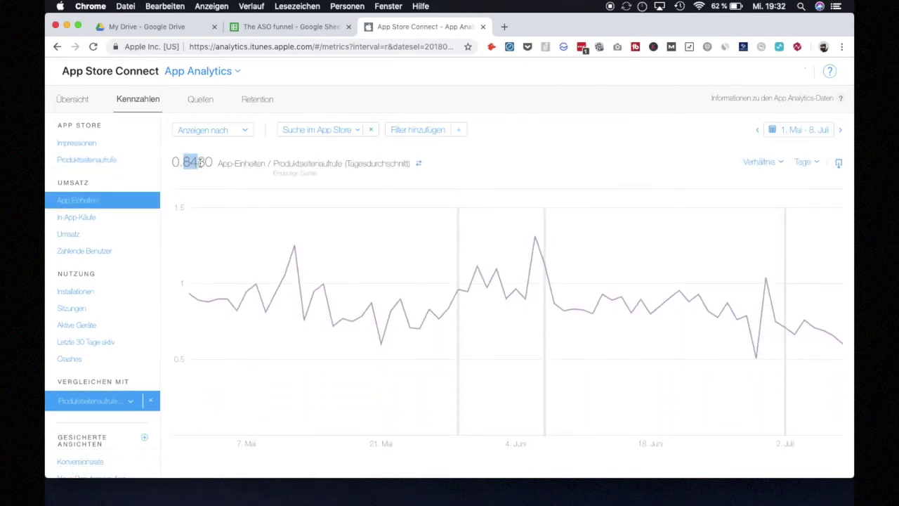
click(244, 163)
- Switch to the ASO funnel sheet in Google Sheets and review the funnel labels from Impressions down to CVR (Conversion-Rate)
click(289, 27)
click(110, 161)
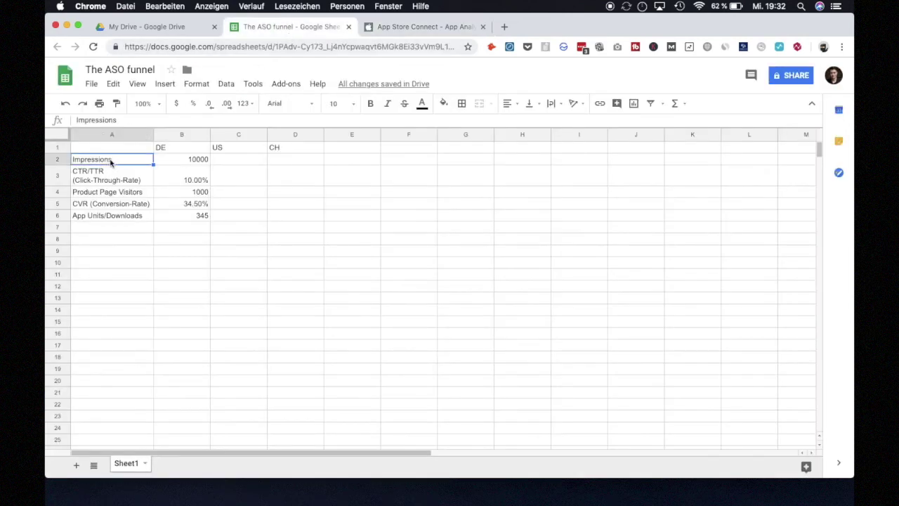
key(Down)
key(Down)
key(Down)
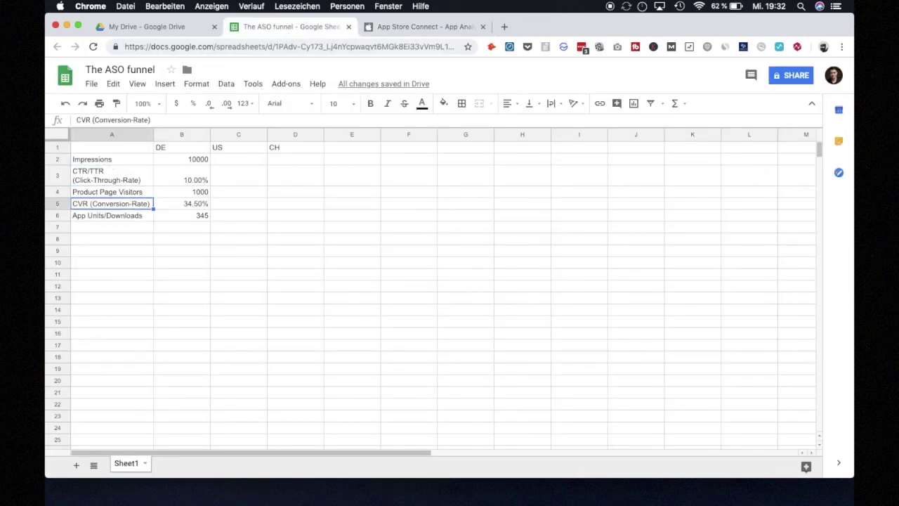